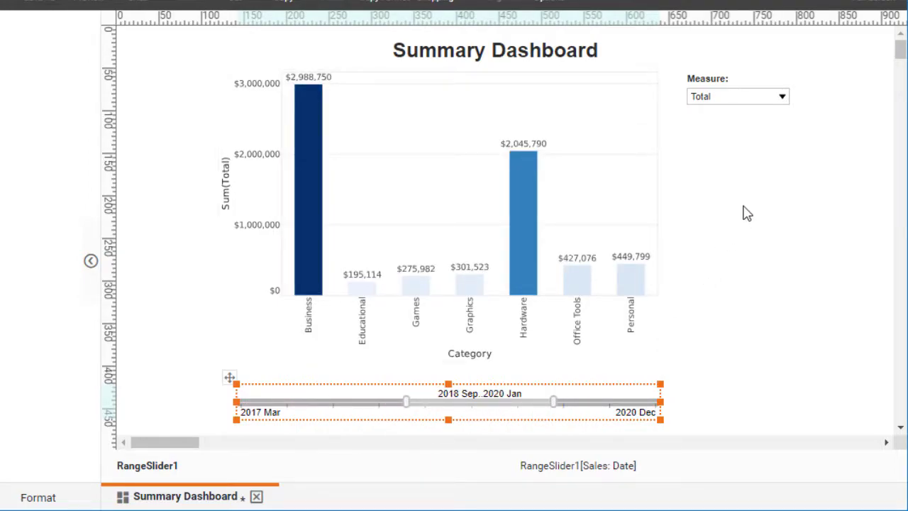
Step: Switch the Summary Dashboard's measure to Quantity Purchased
left_click(780, 98)
left_click(755, 120)
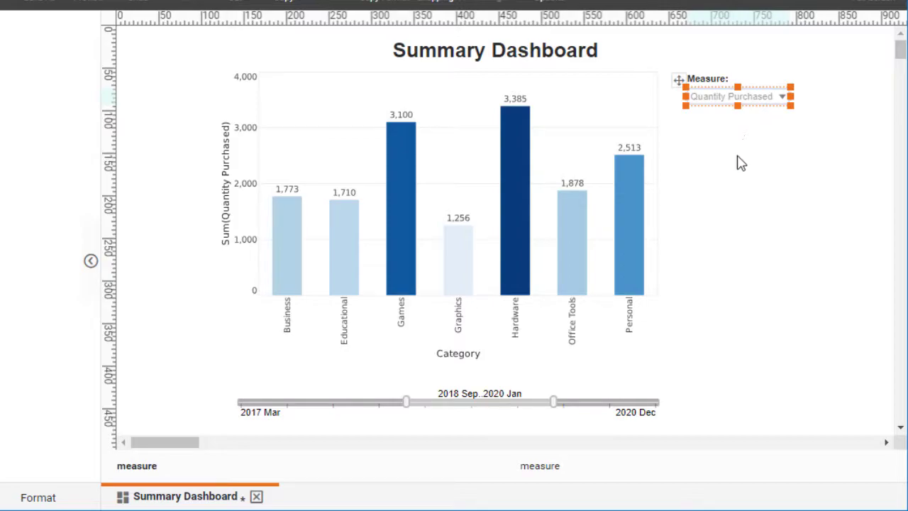
left_click(713, 224)
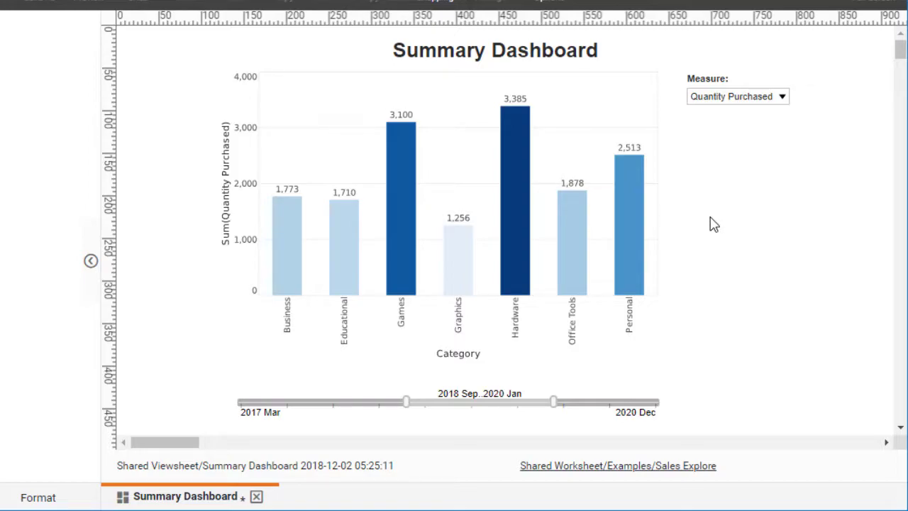
Step: Show the detail records behind the chart's Hardware bar and close the data view
left_click(515, 171)
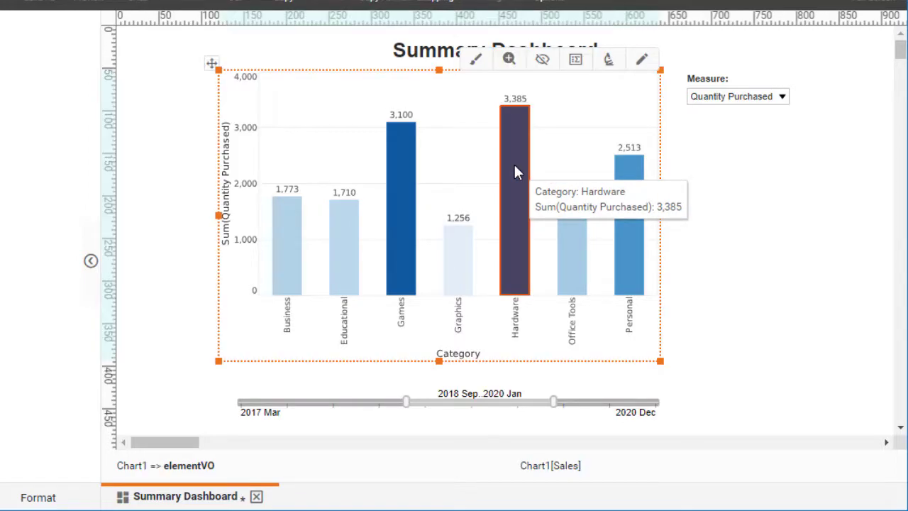
left_click(609, 62)
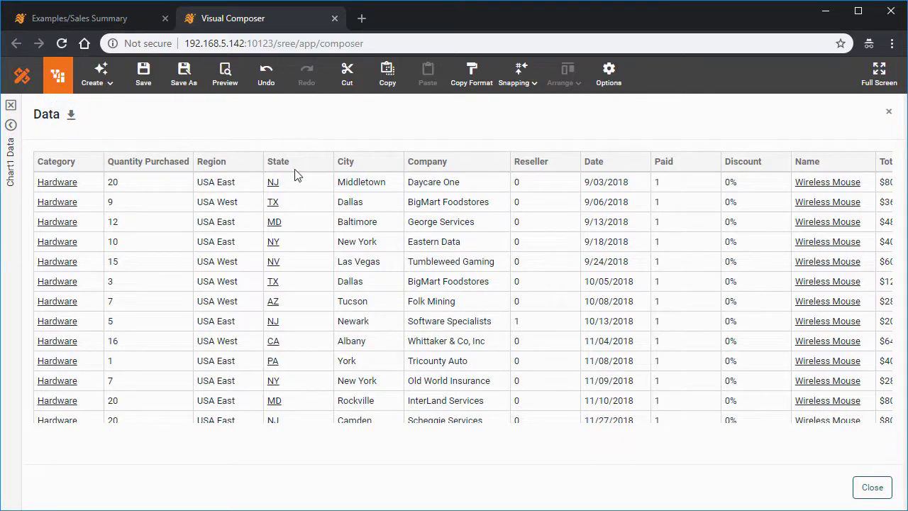
left_click(872, 488)
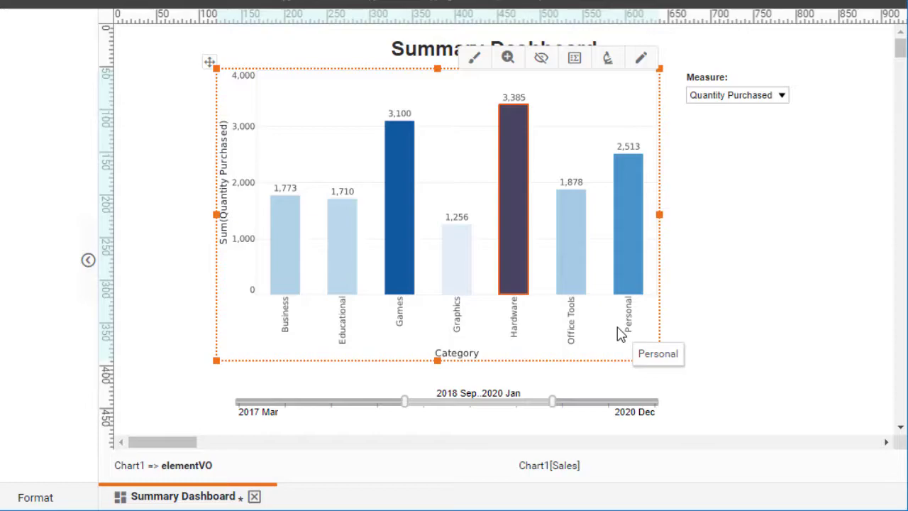
Step: Define a drill-down hierarchy for the bar chart with Category as the first level and Name as the second
right_click(549, 147)
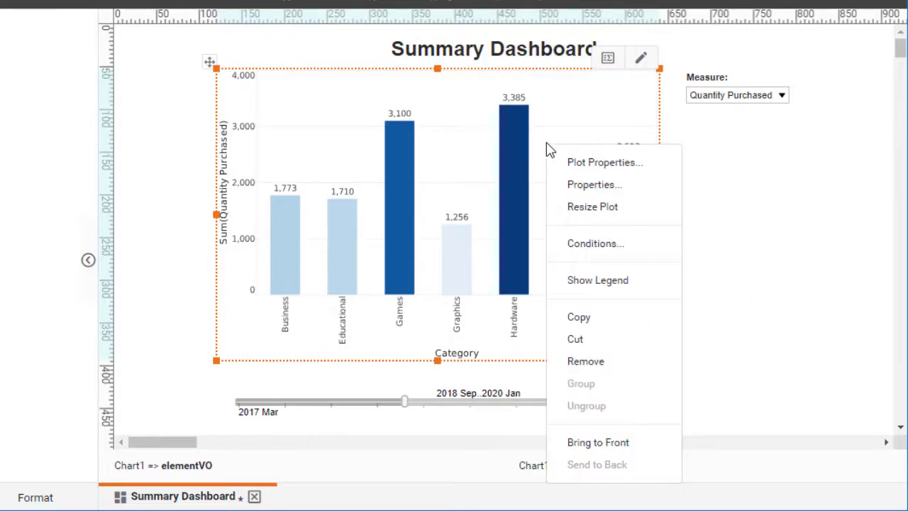
left_click(614, 185)
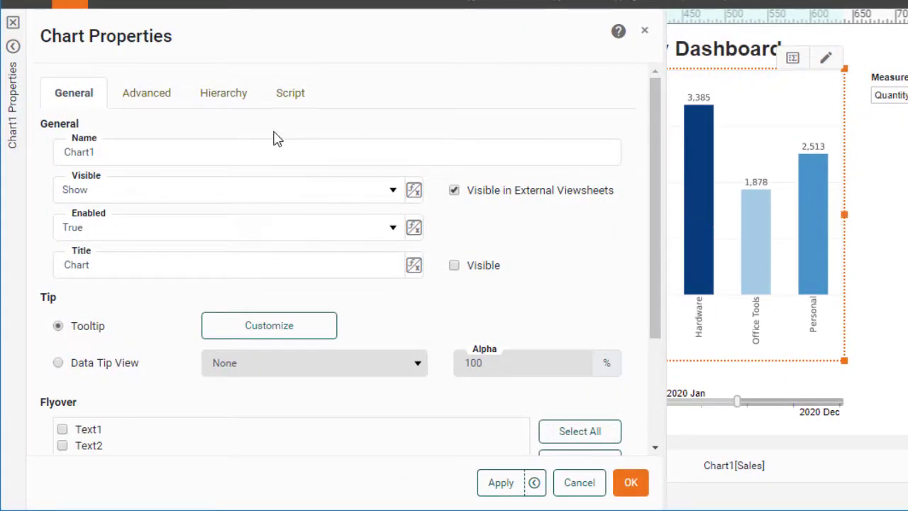
left_click(237, 102)
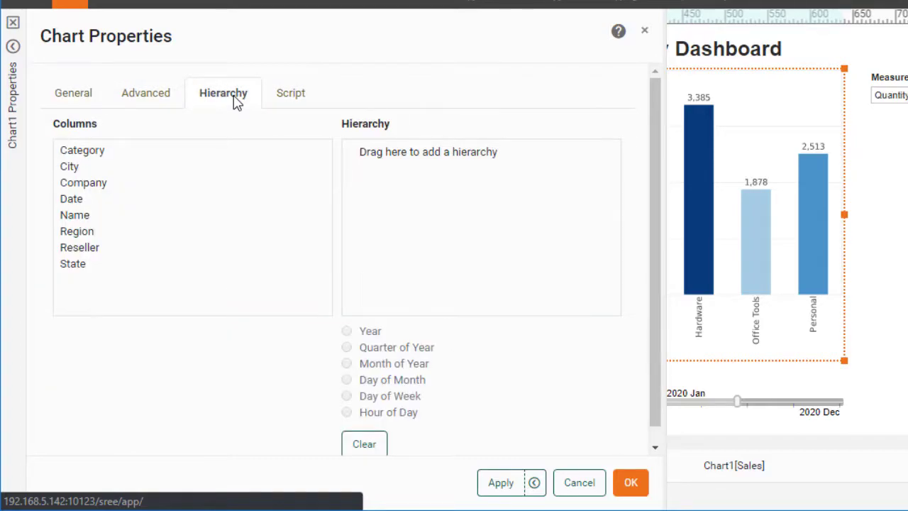
left_click_drag(89, 153, 415, 163)
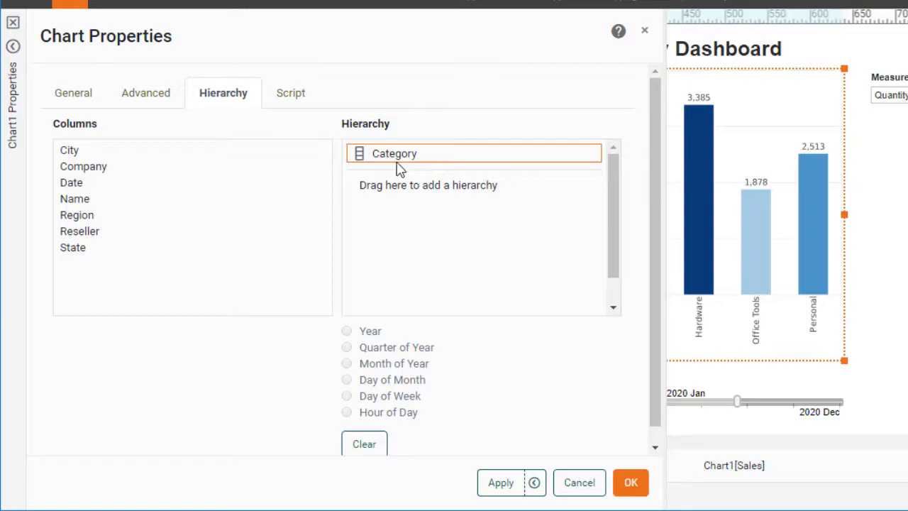
left_click(80, 204)
left_click_drag(80, 203, 435, 177)
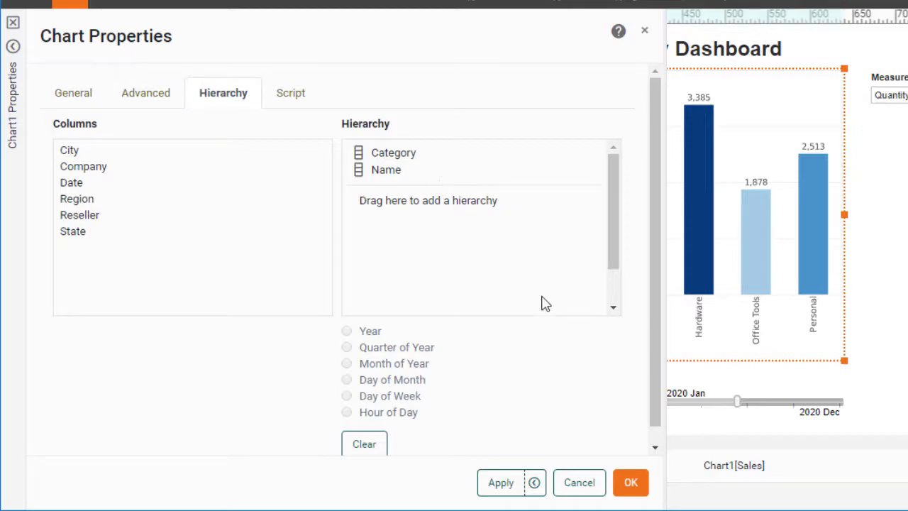
left_click(631, 482)
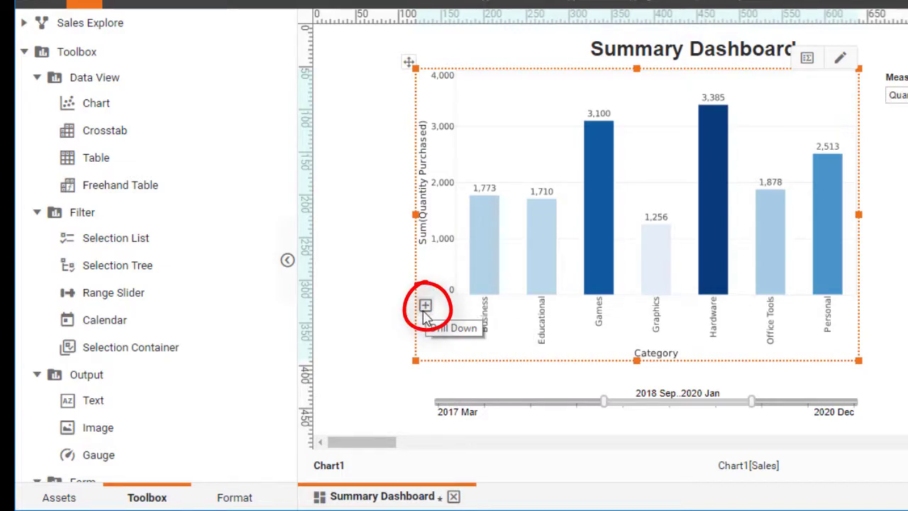
Step: Drill the bar chart down from Category to Name and back up to the Category level
left_click(425, 306)
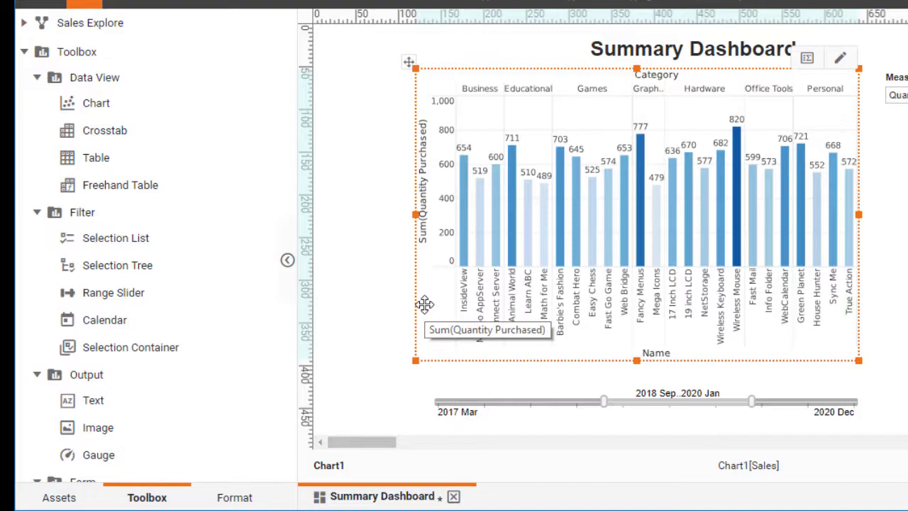
left_click(464, 92)
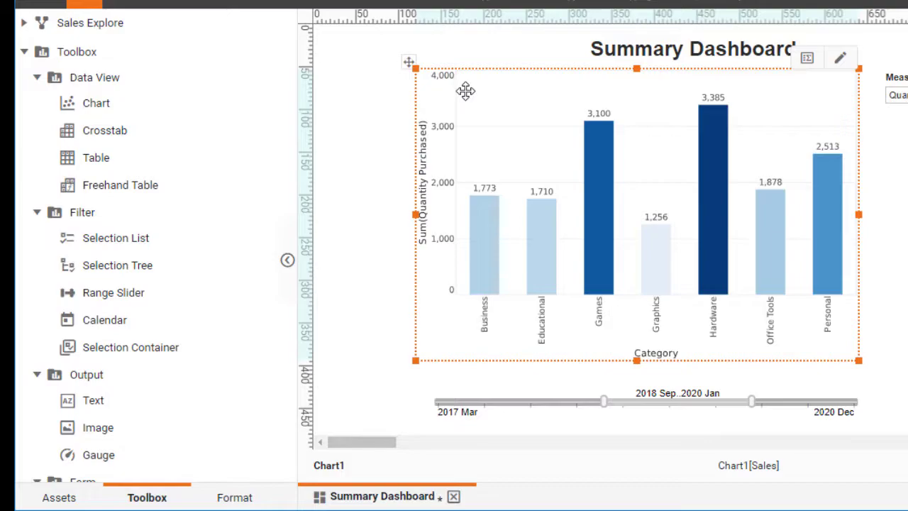
left_click(898, 212)
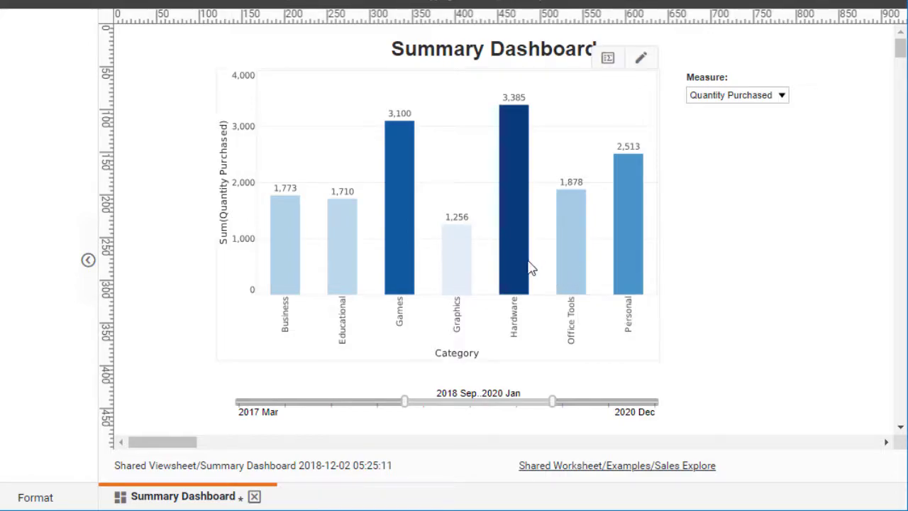
Step: Review the Detail Dashboard's pie chart and Sales table, and return to the Summary Dashboard
mouse_move(519, 261)
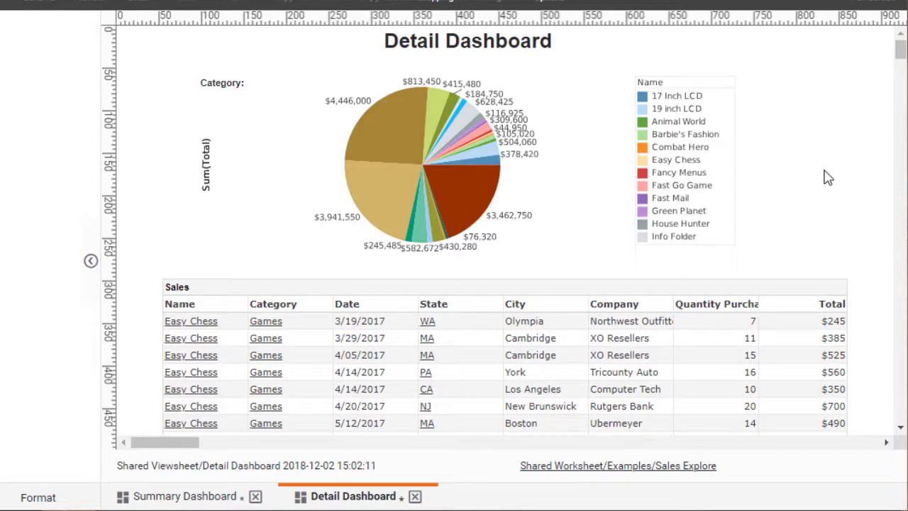
mouse_move(471, 184)
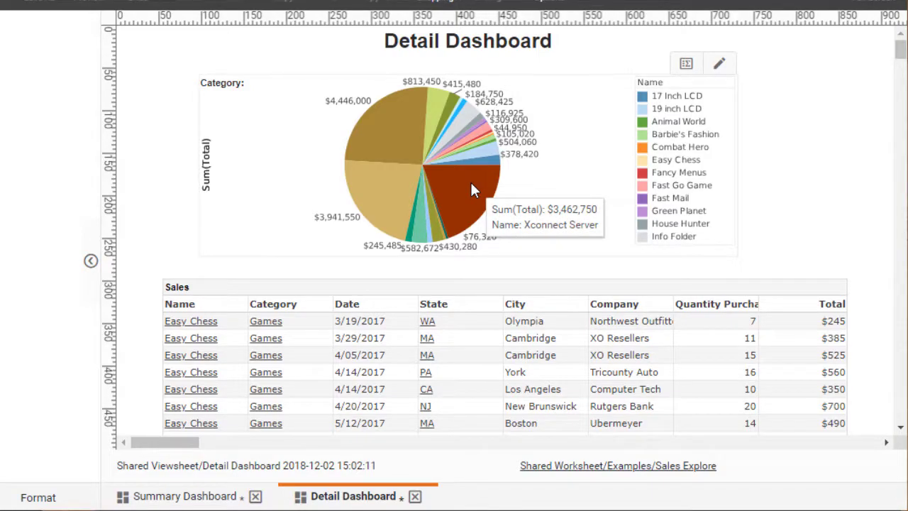
mouse_move(480, 293)
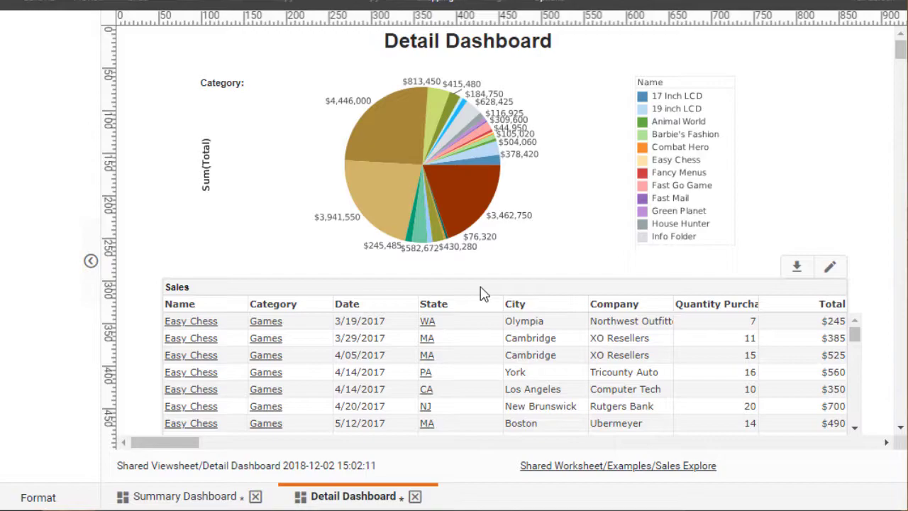
left_click(183, 499)
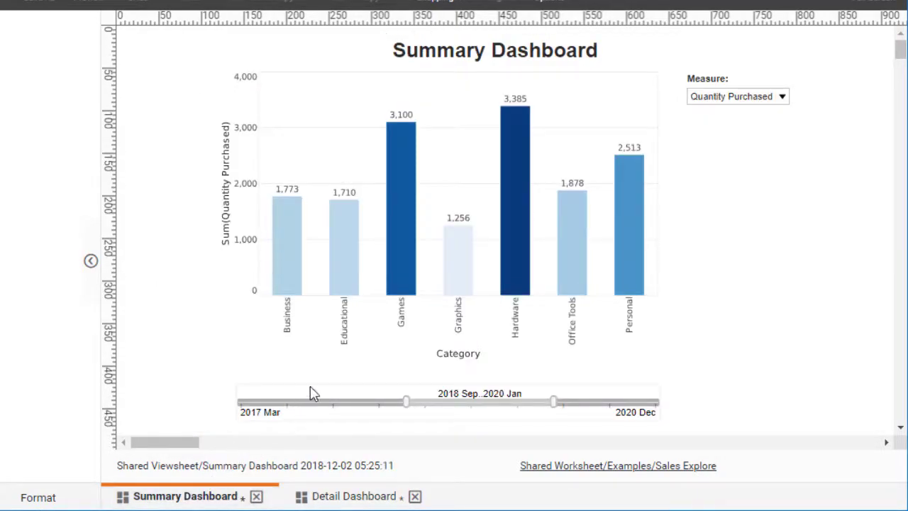
Step: Check the hyperlink options offered for the Hardware bar and for the Hardware axis label
mouse_move(513, 235)
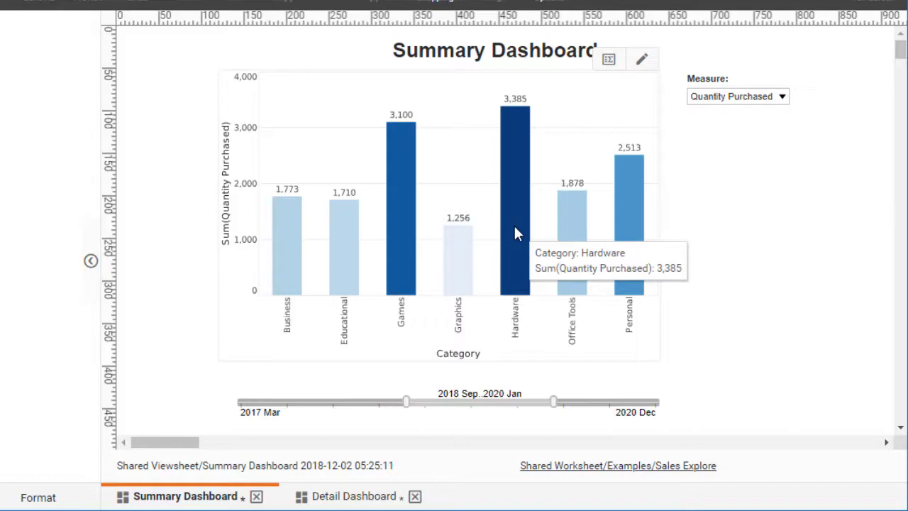
right_click(515, 233)
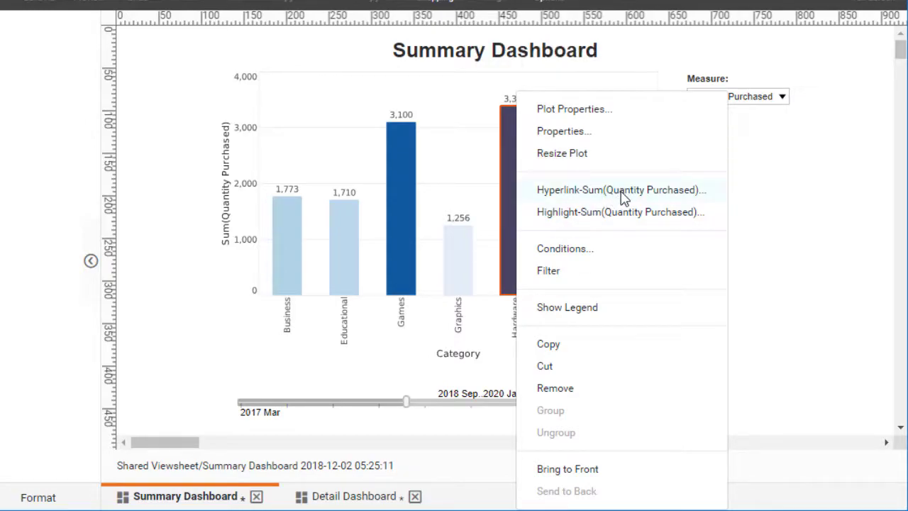
left_click(755, 199)
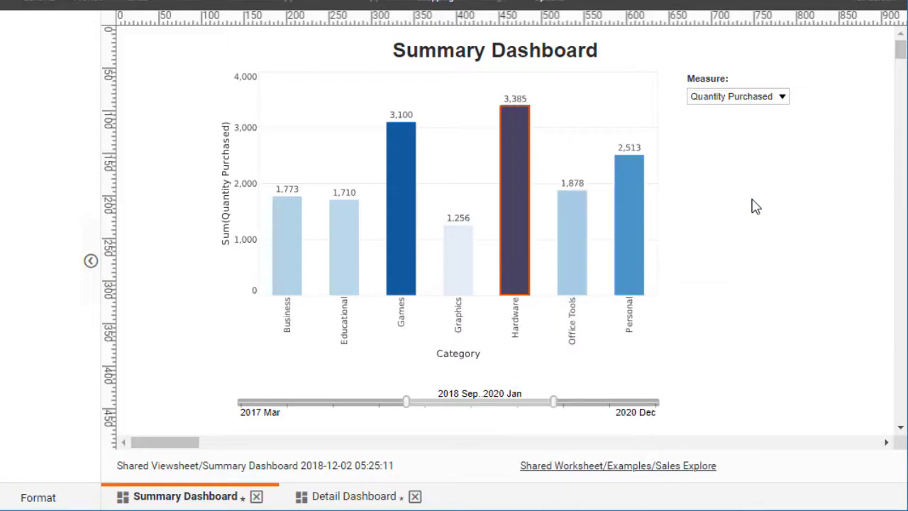
left_click(513, 323)
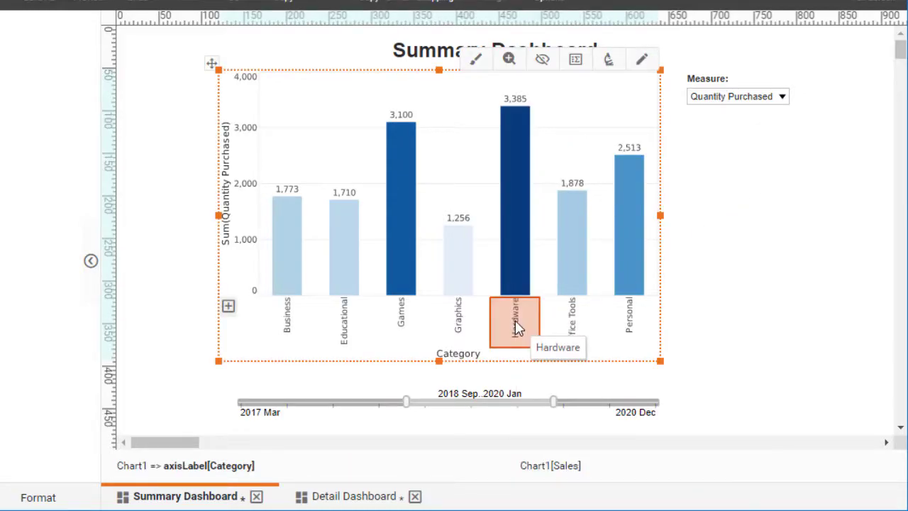
right_click(515, 319)
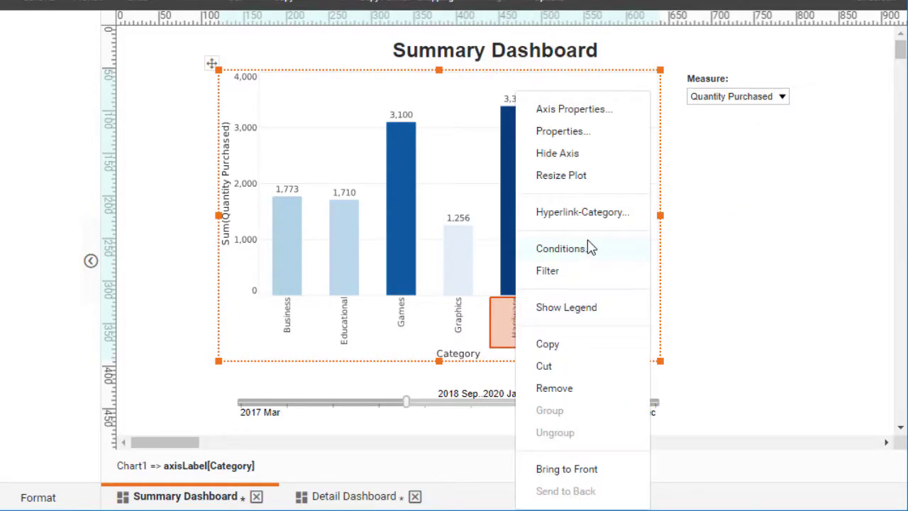
left_click(700, 207)
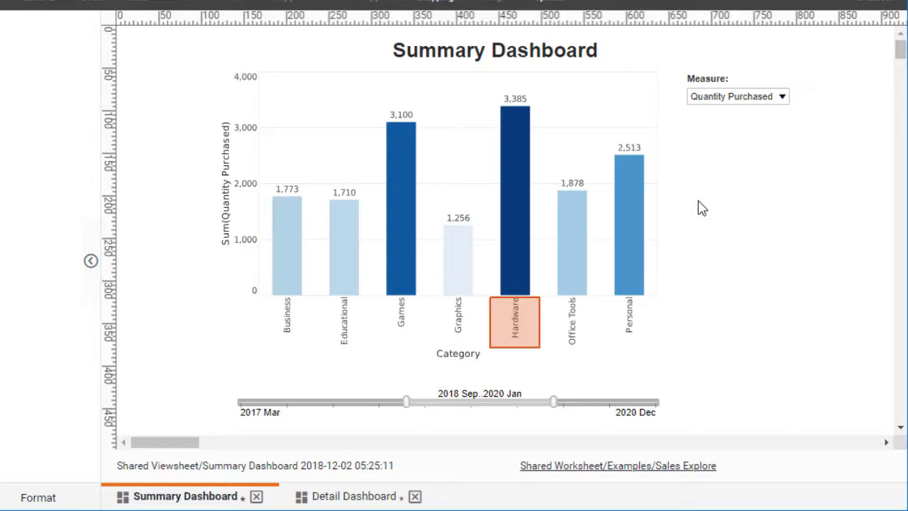
Step: Start a hyperlink on the Quantity Purchased bars as an asset link targeting Detail Dashboard
left_click(516, 197)
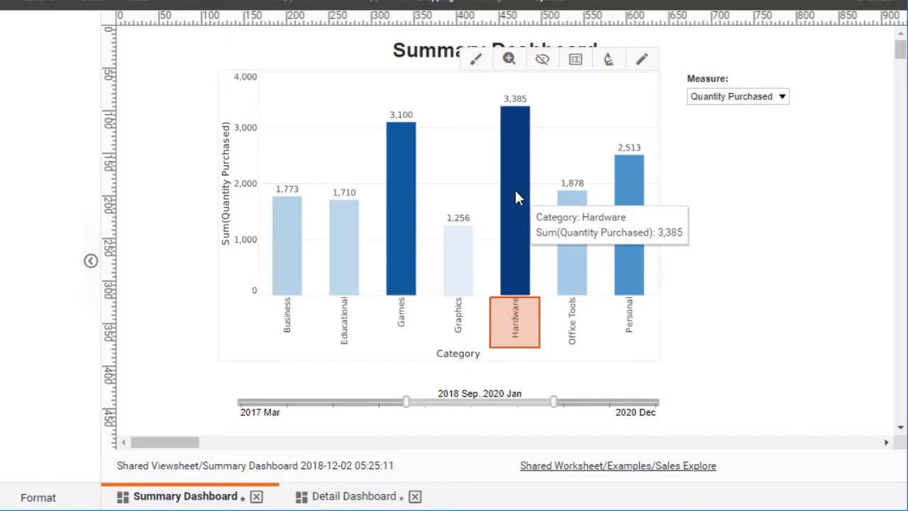
left_click(516, 197)
right_click(516, 198)
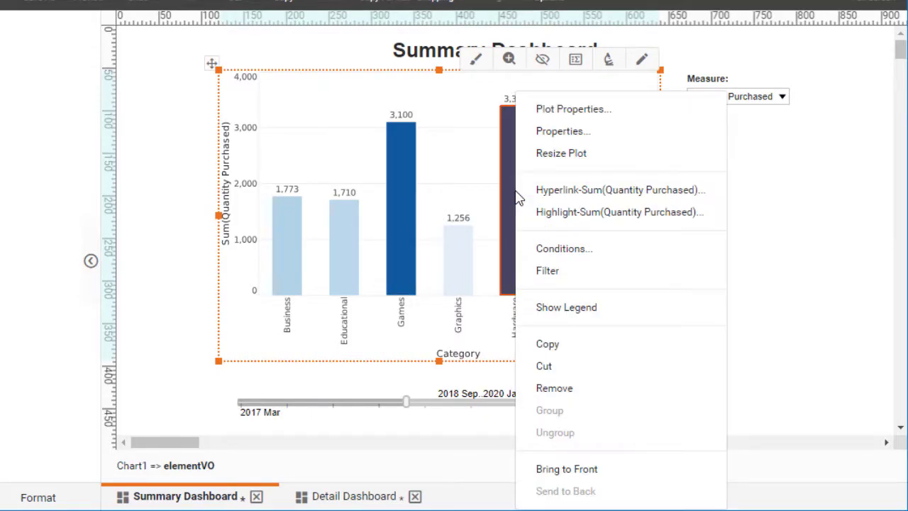
left_click(620, 190)
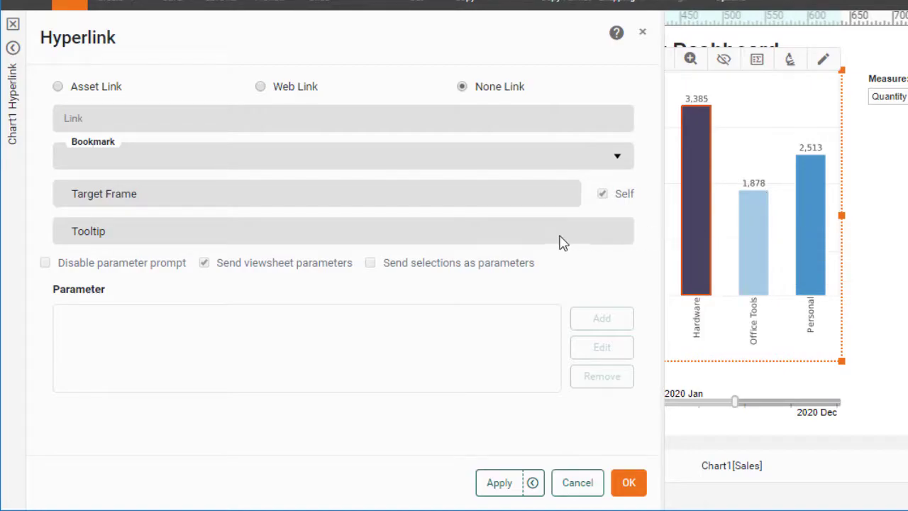
left_click(59, 87)
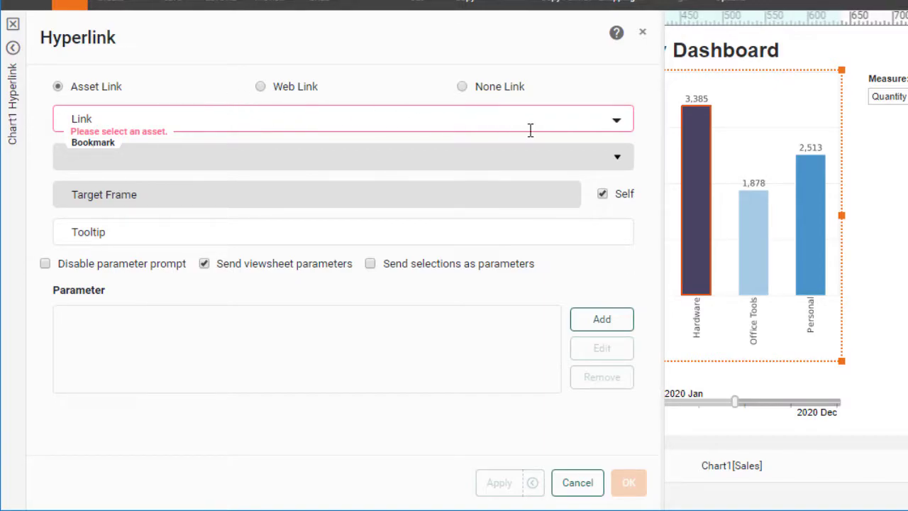
left_click(617, 122)
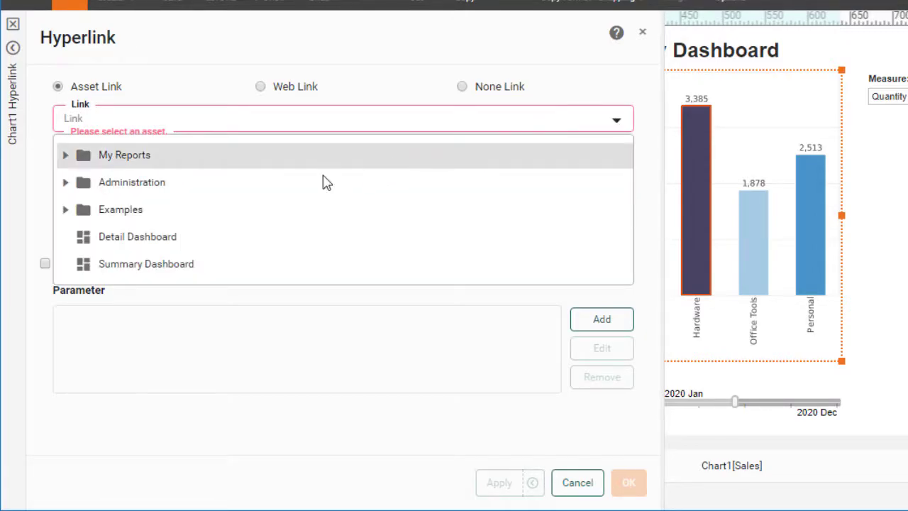
left_click(198, 245)
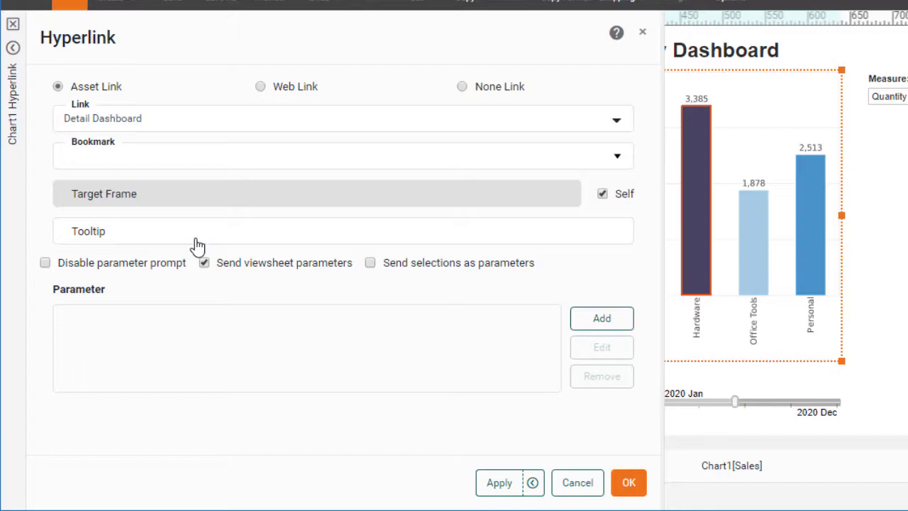
Step: Set the hyperlink's tooltip to "Drill to detail data..."
double_click(95, 229)
type("Drill")
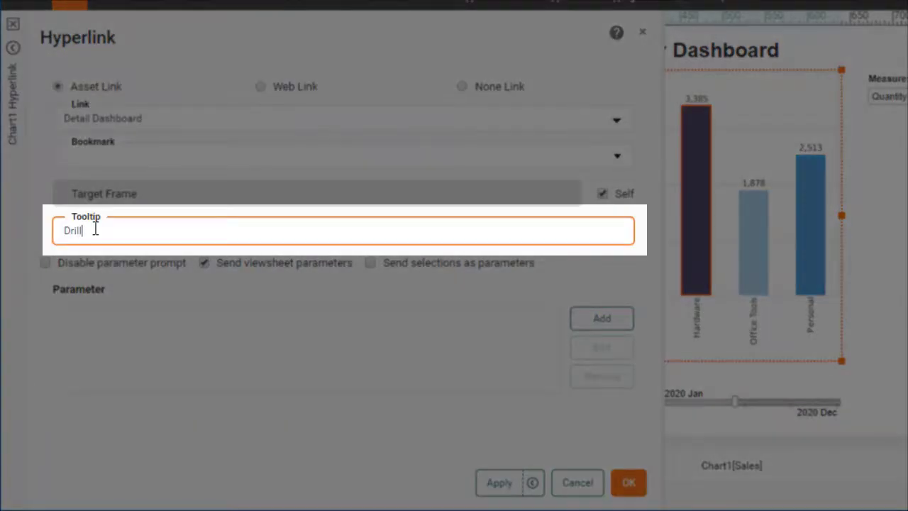
type(" to detail data...")
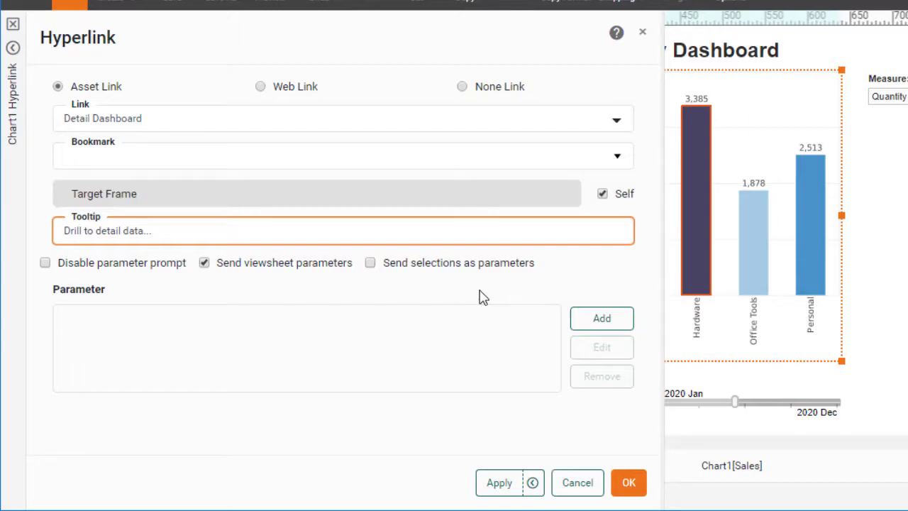
Step: Add a hyperlink parameter named "cat" that takes its value from the Category field, and confirm the hyperlink
left_click(601, 321)
left_click(602, 320)
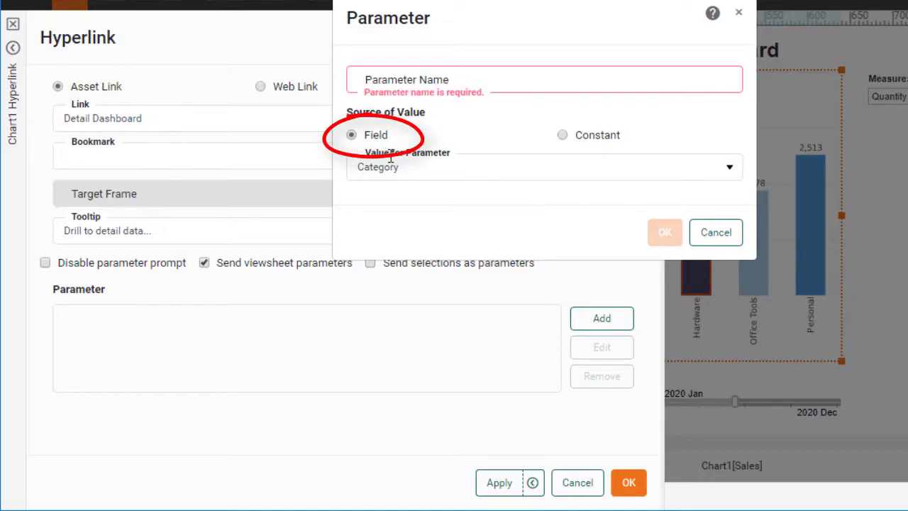
left_click(732, 173)
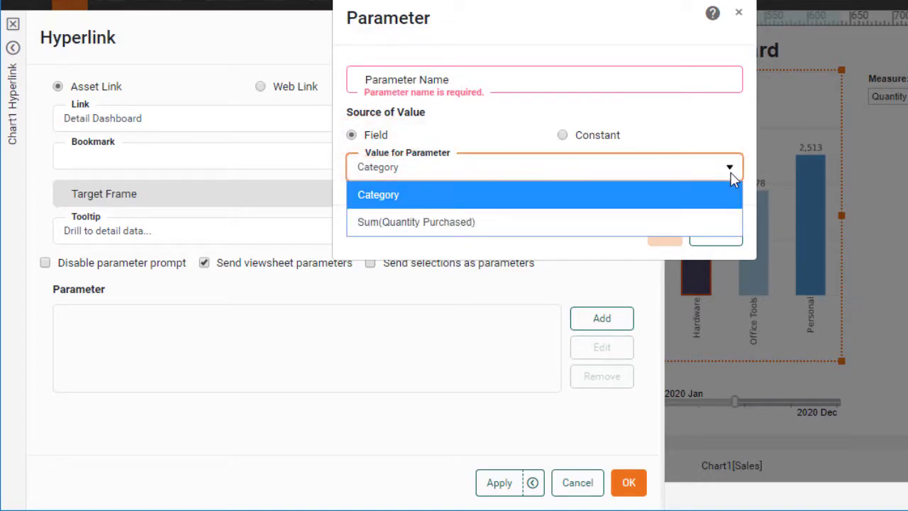
left_click(414, 195)
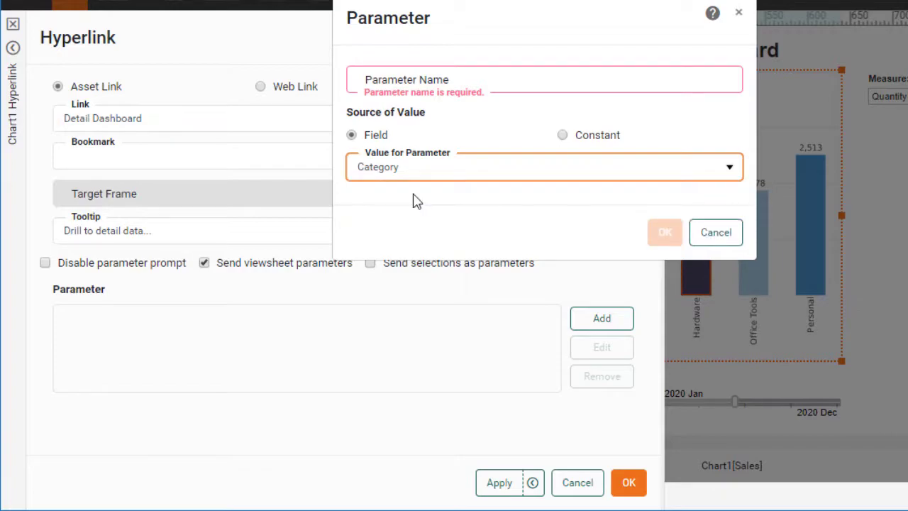
left_click(442, 80)
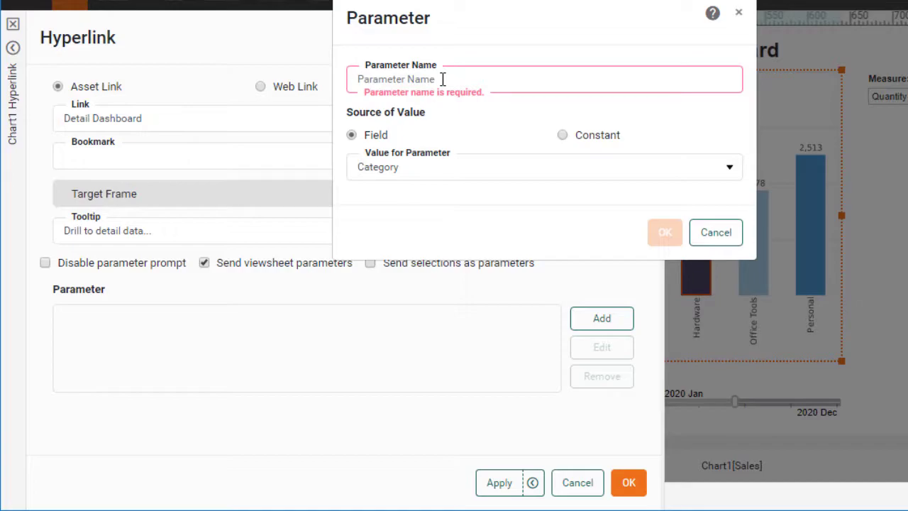
type("cat")
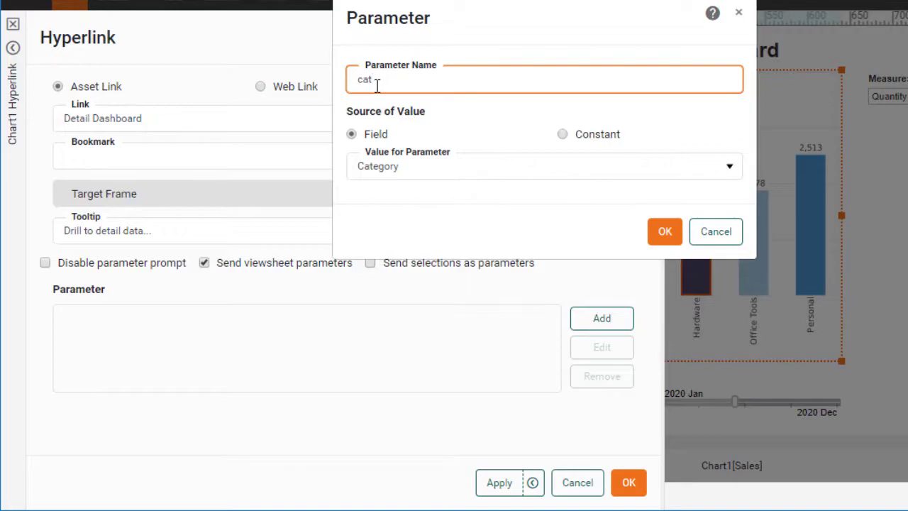
left_click(663, 230)
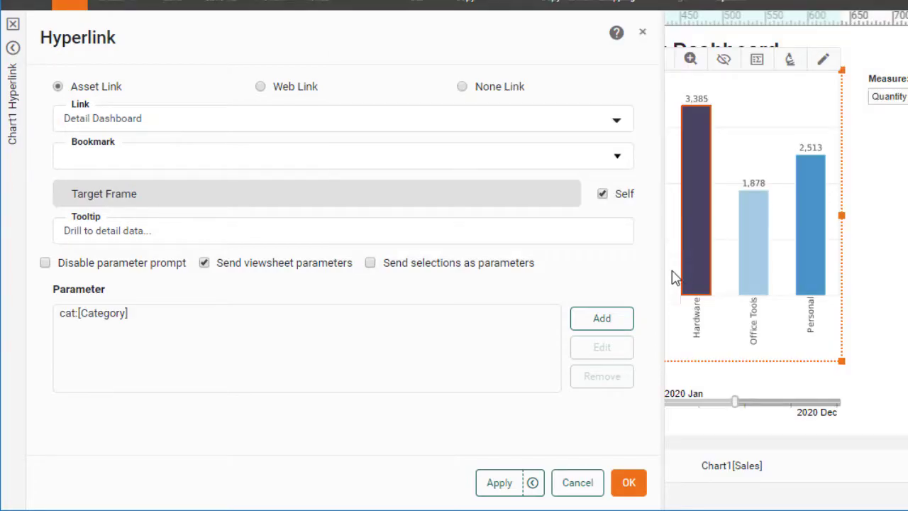
left_click(628, 482)
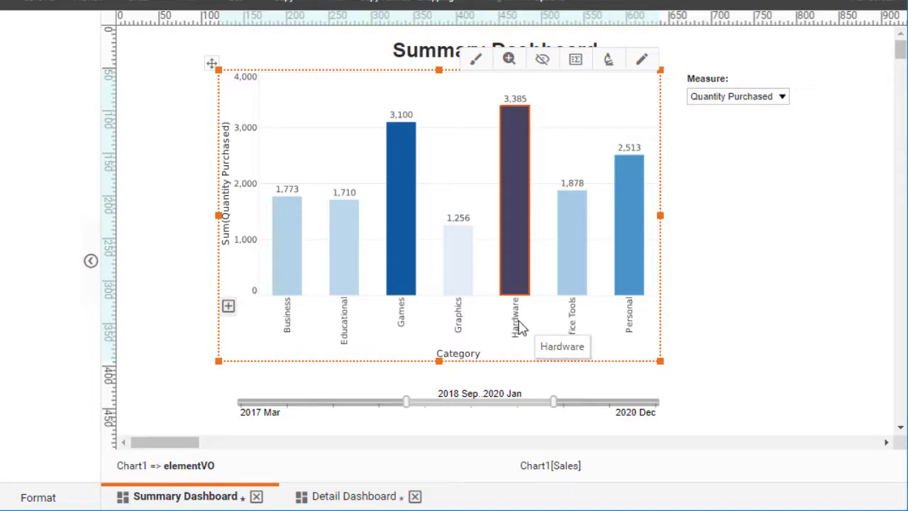
Step: On the Detail Dashboard, add a condition to the pie chart that Category is equal to the variable "cat"
left_click(361, 497)
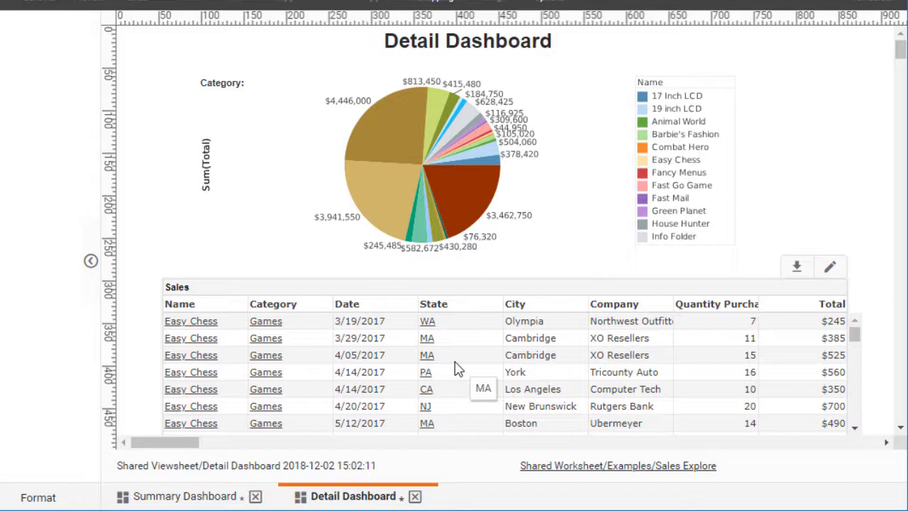
left_click(464, 200)
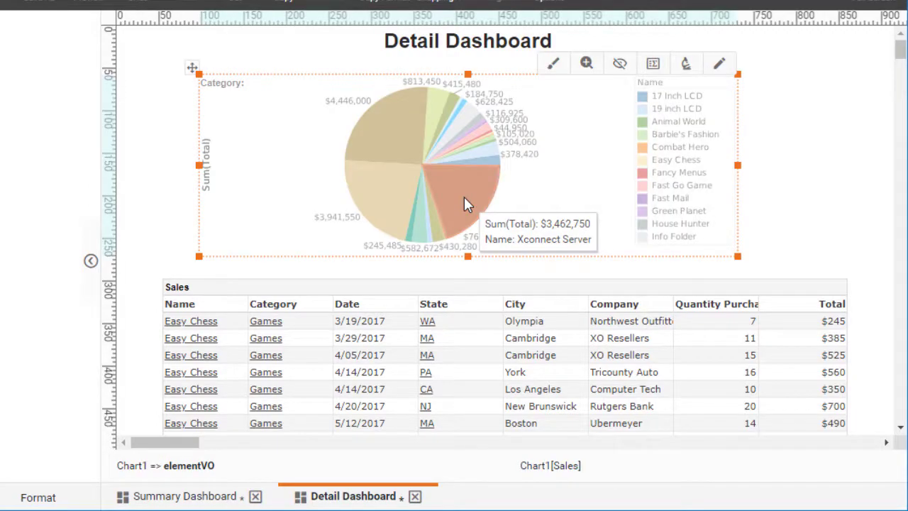
right_click(464, 203)
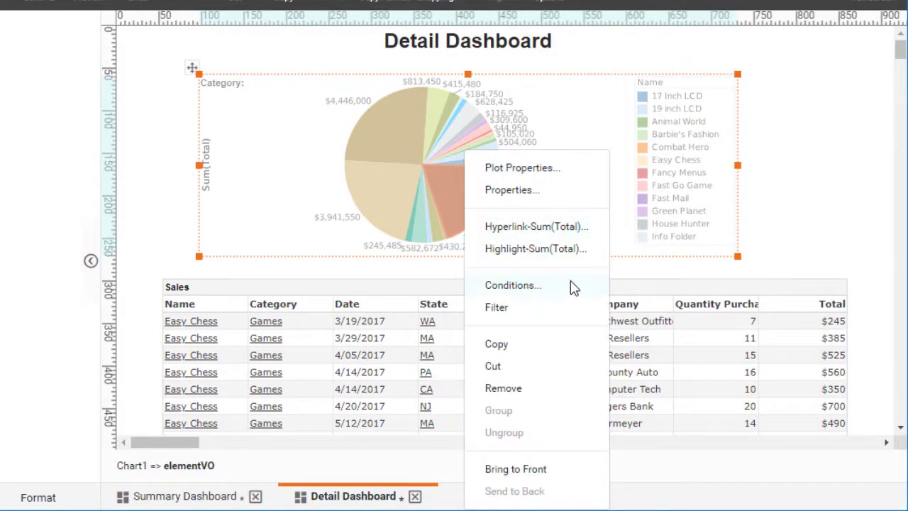
left_click(512, 285)
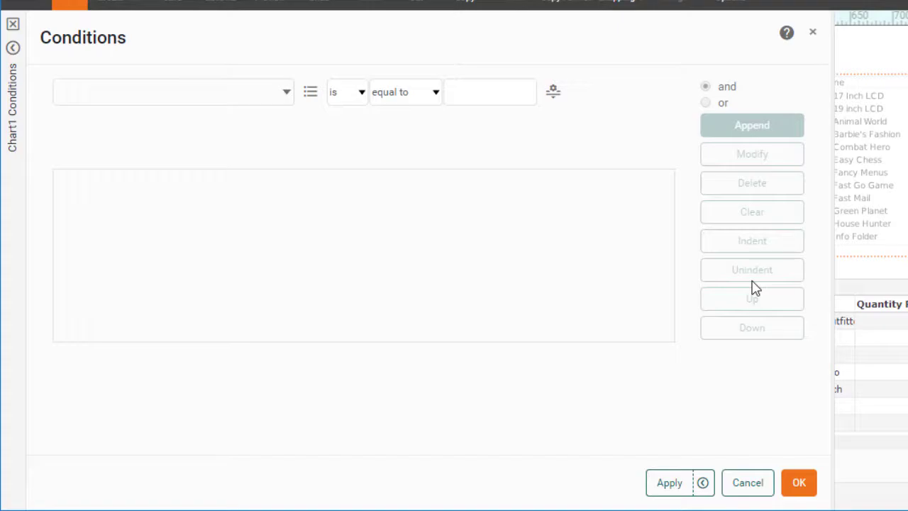
left_click(195, 98)
left_click(126, 120)
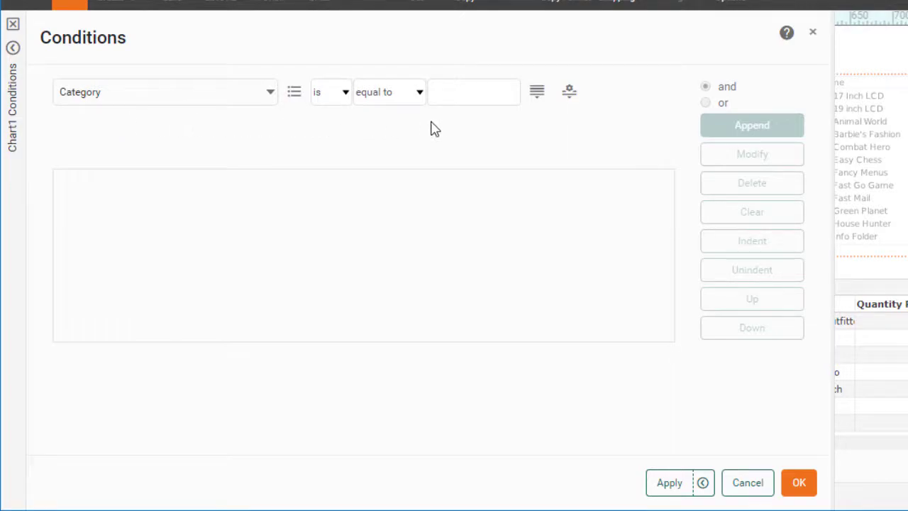
left_click(571, 99)
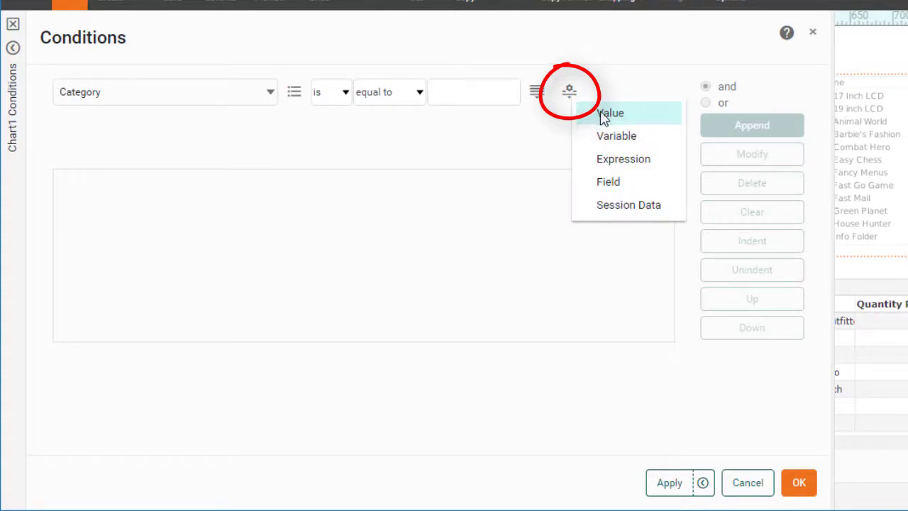
left_click(659, 142)
left_click(512, 92)
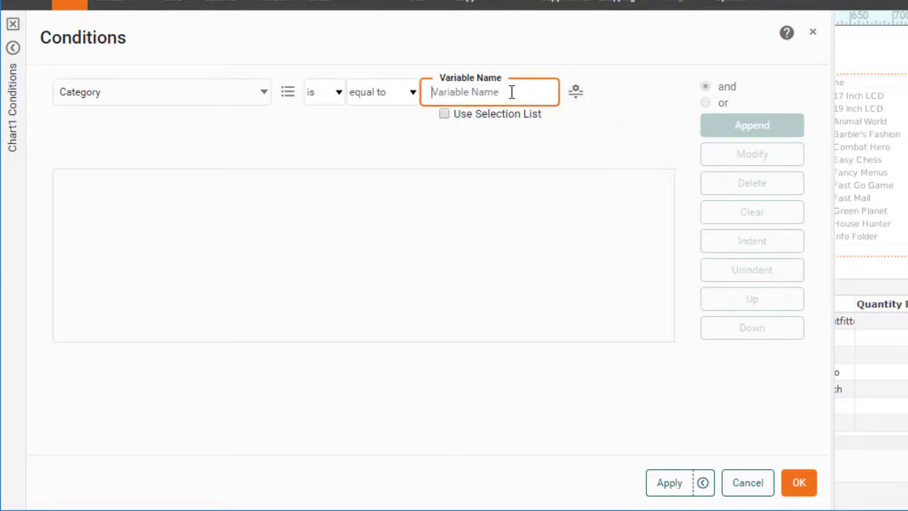
type("cat")
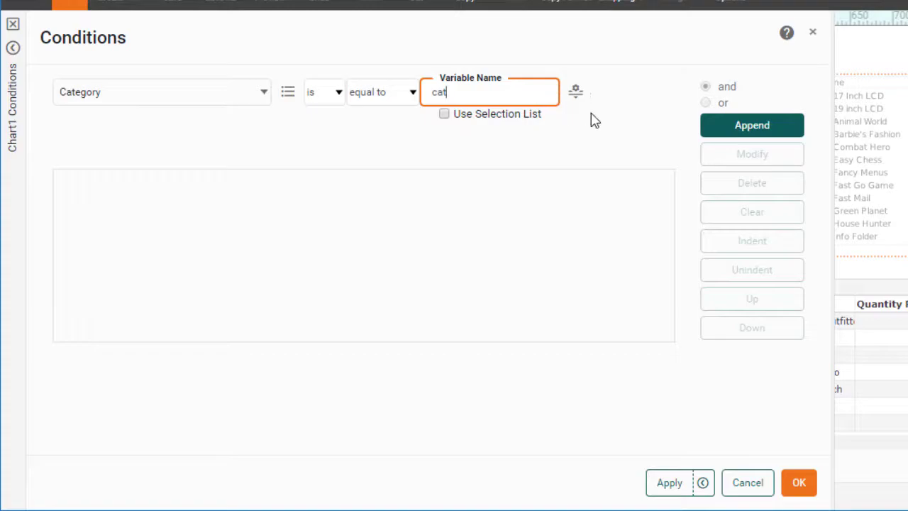
left_click(730, 133)
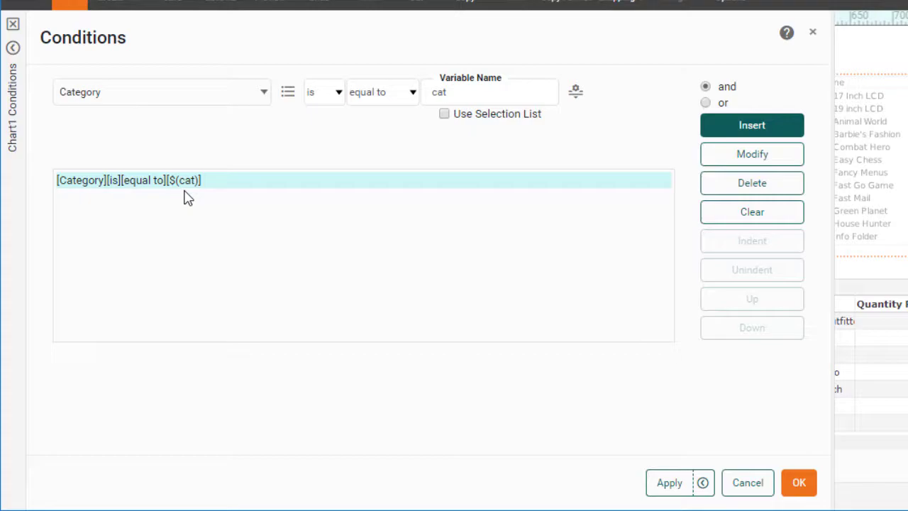
left_click(800, 482)
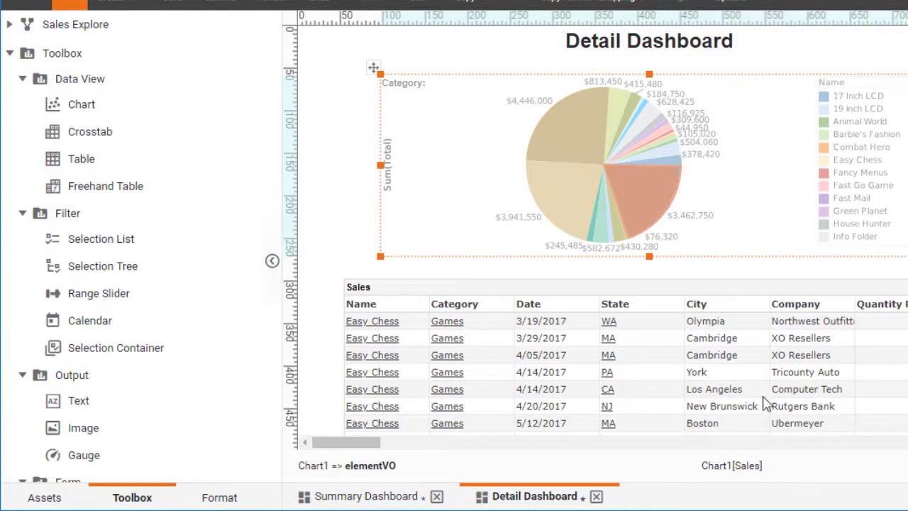
Step: Add a condition to the Sales table that Category is equal to the variable "cat"
right_click(732, 296)
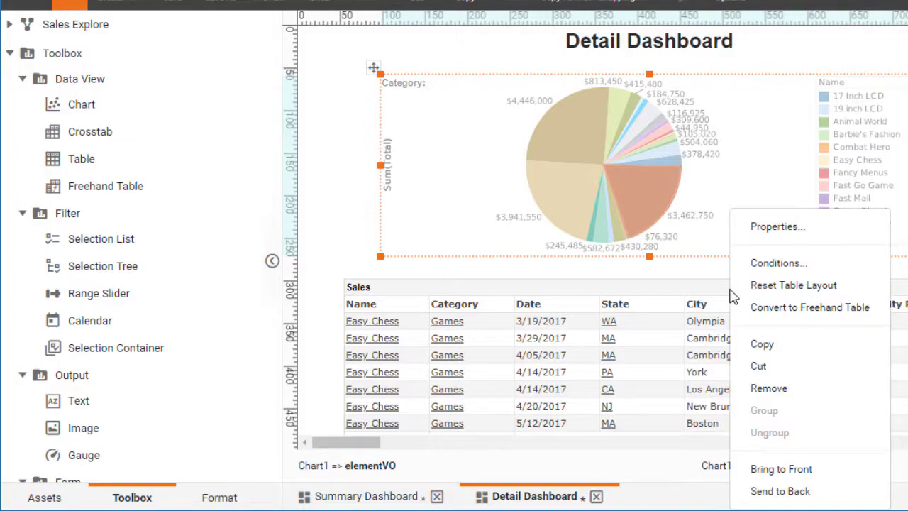
left_click(802, 264)
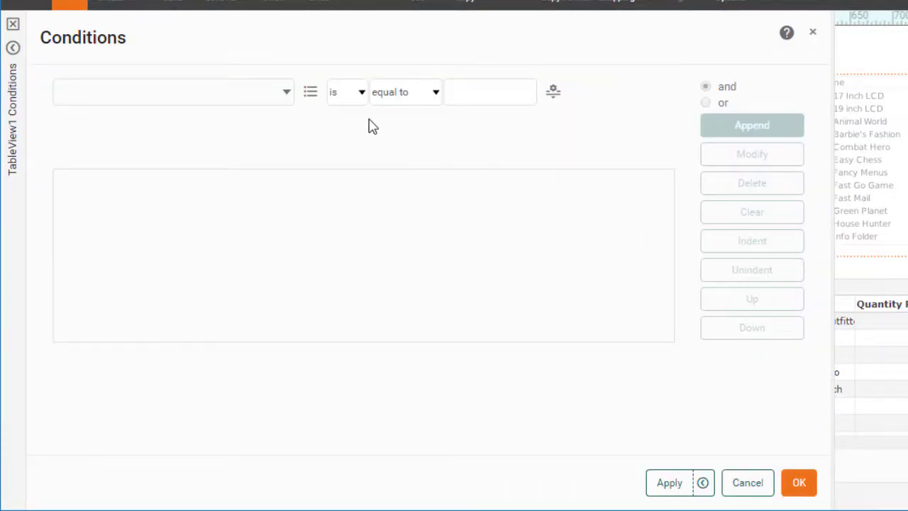
left_click(287, 96)
left_click(205, 118)
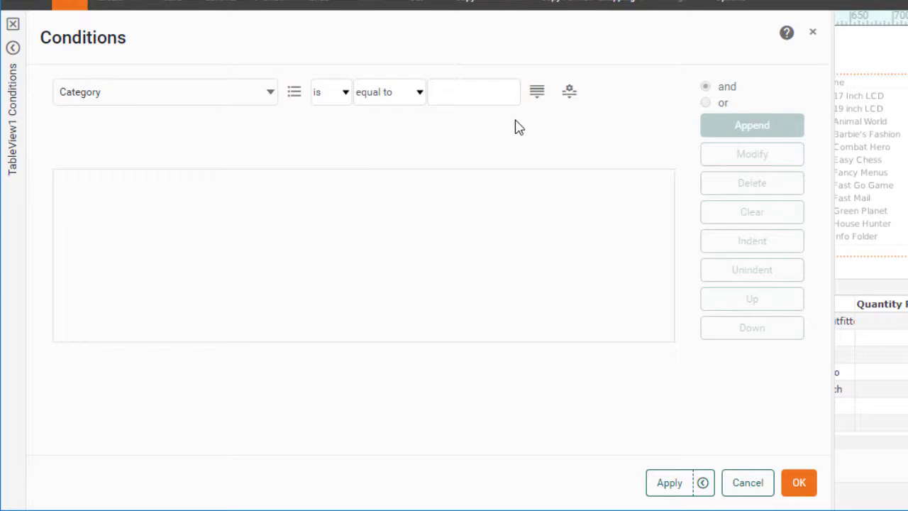
left_click(569, 90)
left_click(617, 128)
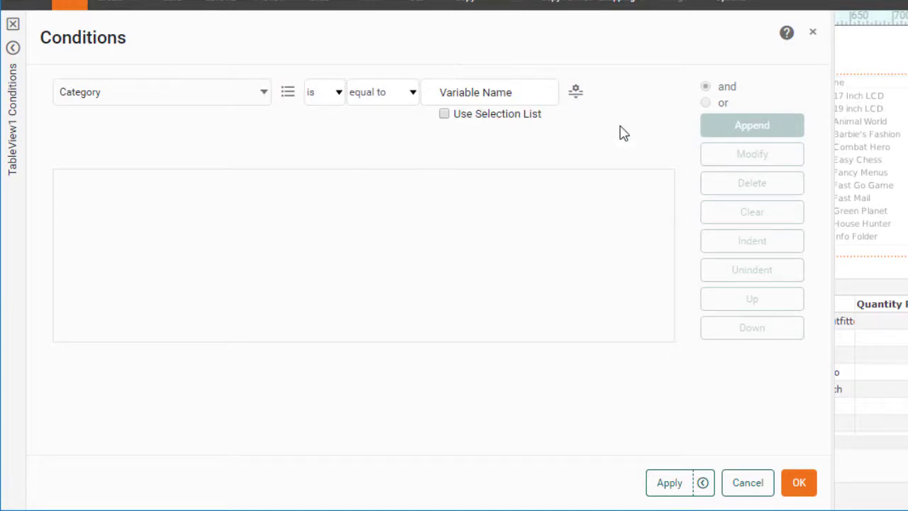
left_click(493, 93)
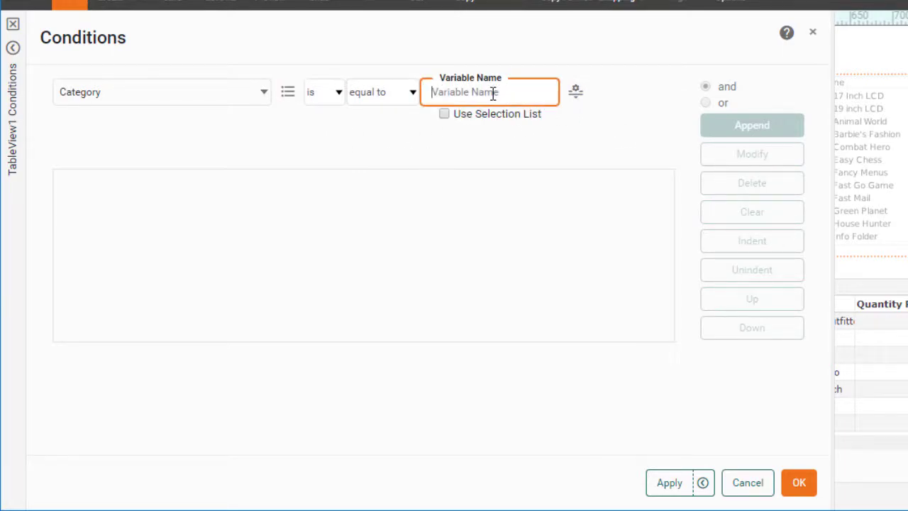
type("cat")
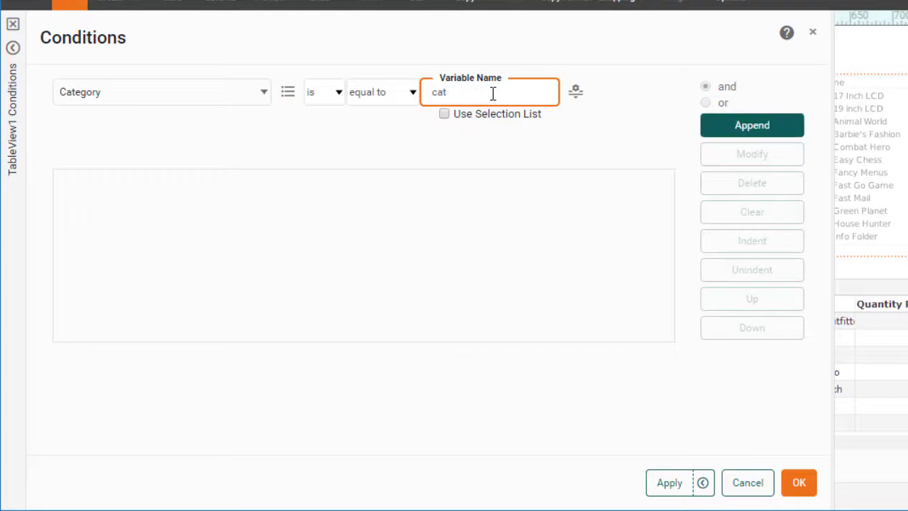
left_click(734, 134)
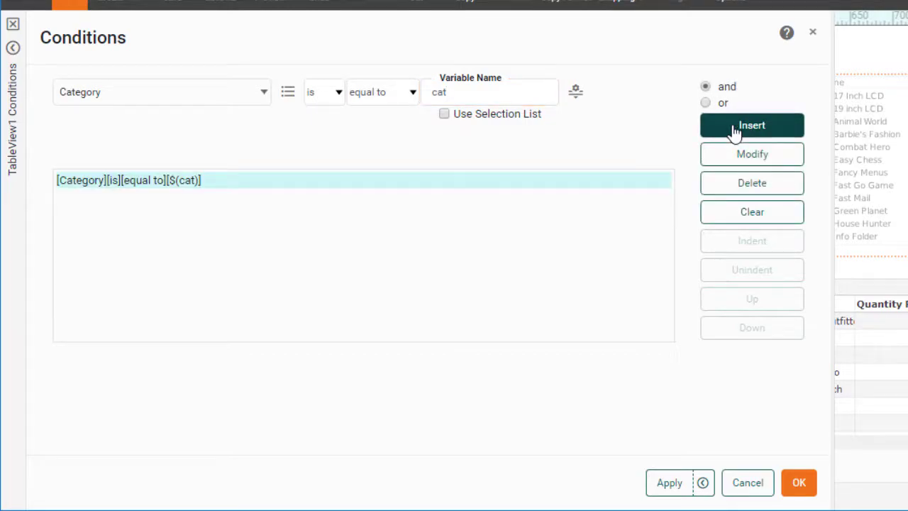
left_click(802, 493)
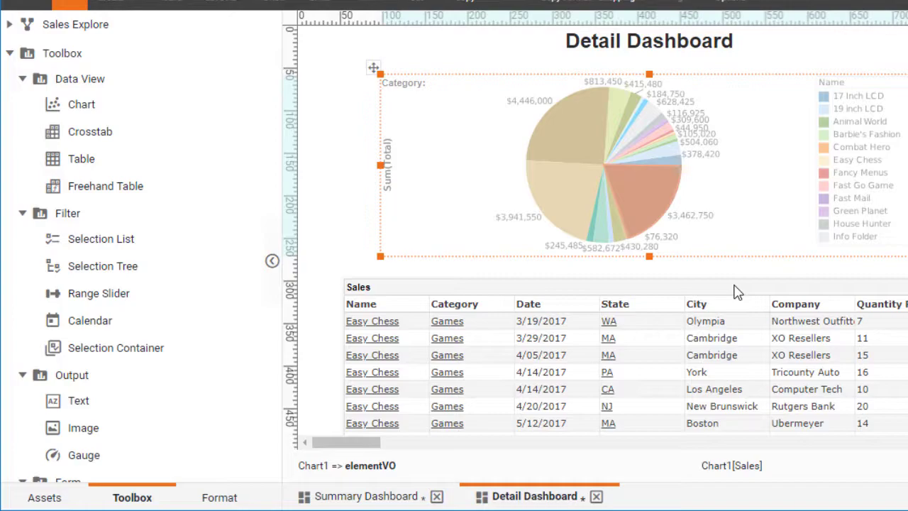
Step: Set the empty text element beside the "Category:" label to show the expression =parameter.cat, using the cat parameter in the Formula Editor
left_click(401, 85)
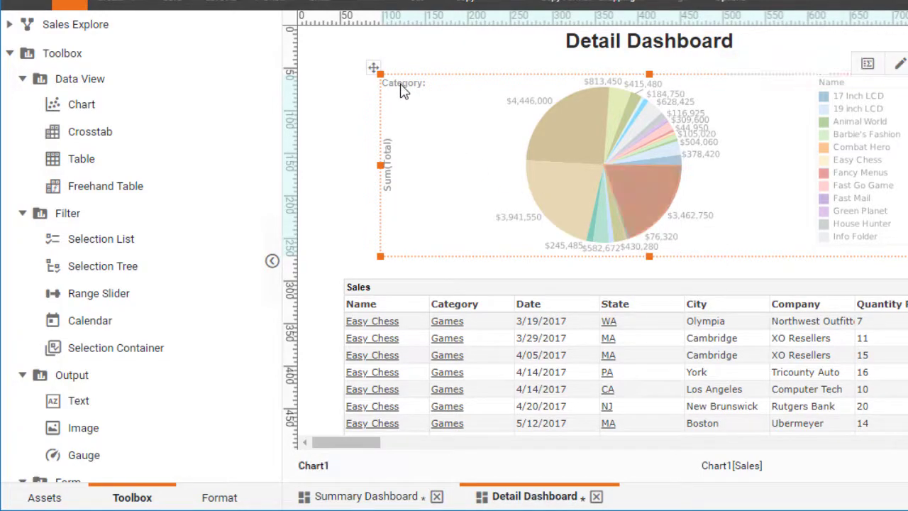
left_click(401, 85)
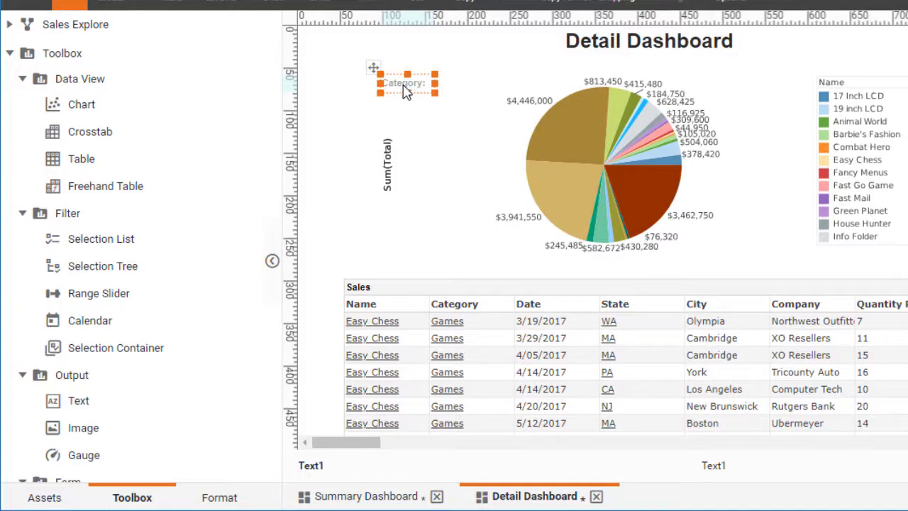
left_click(457, 91)
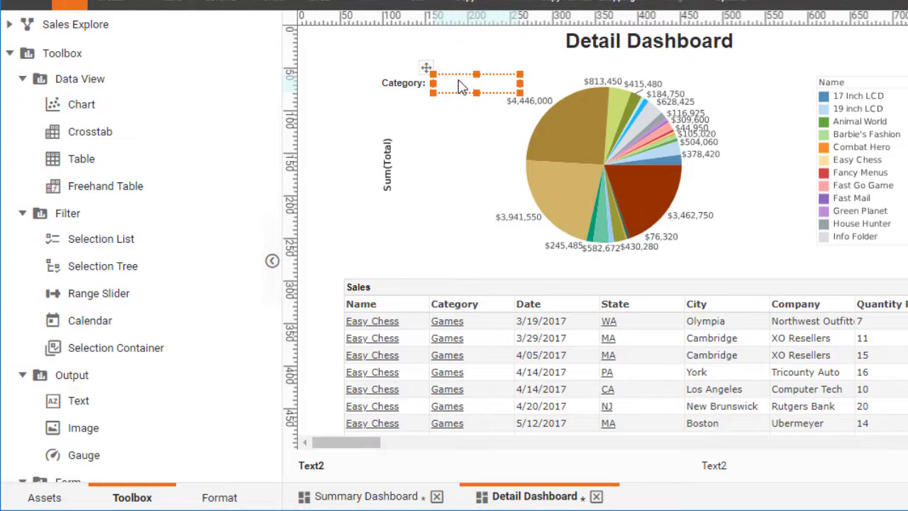
right_click(467, 89)
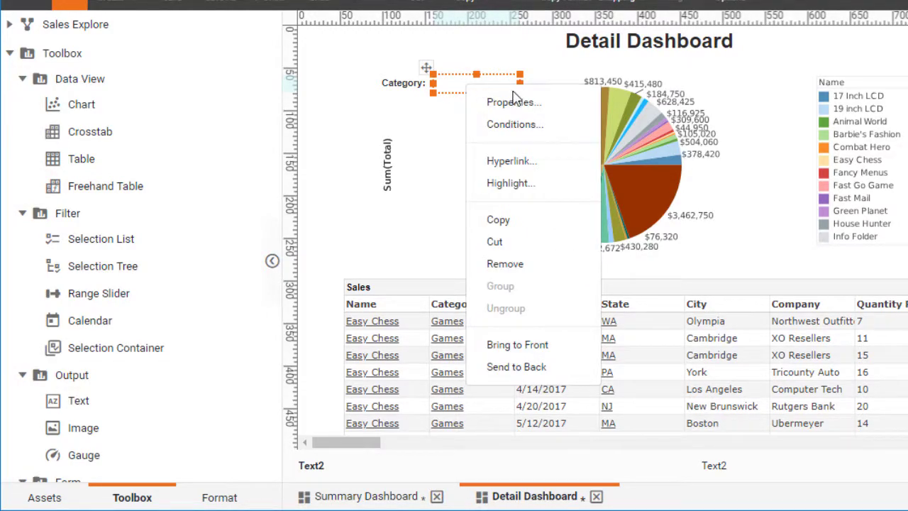
left_click(547, 103)
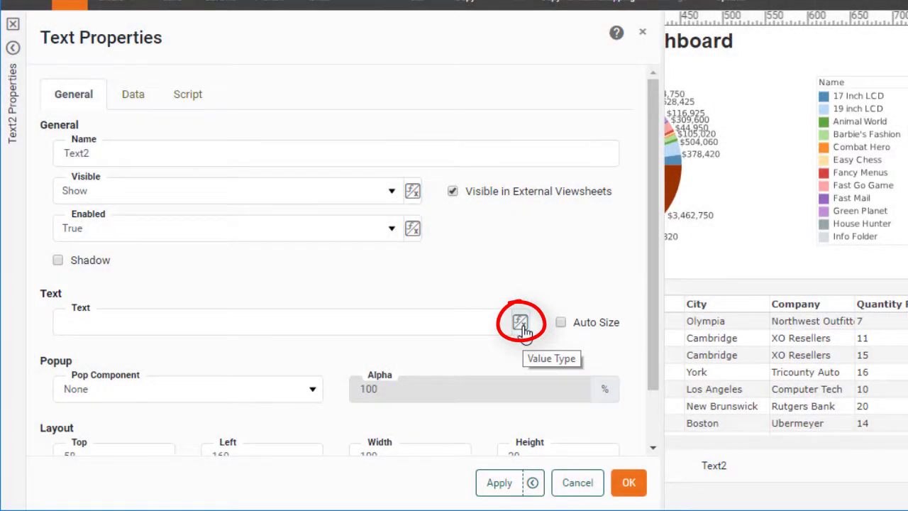
left_click(522, 324)
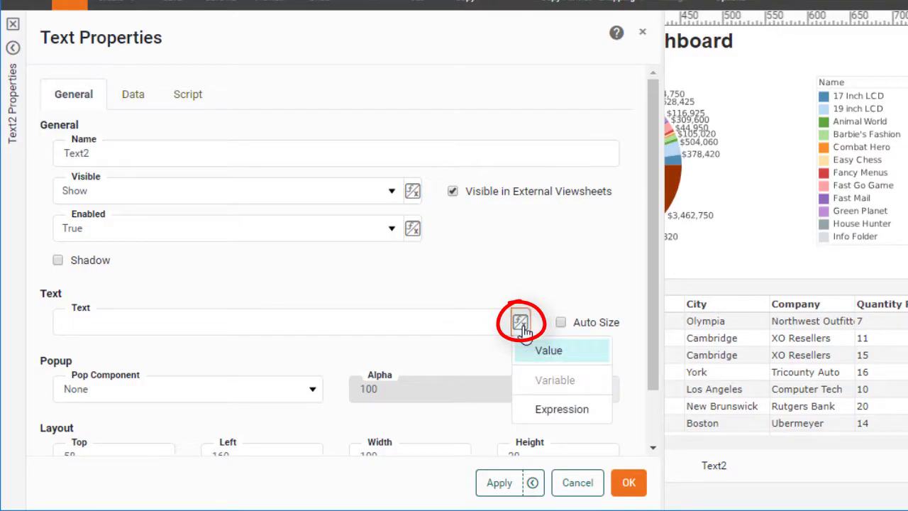
left_click(572, 417)
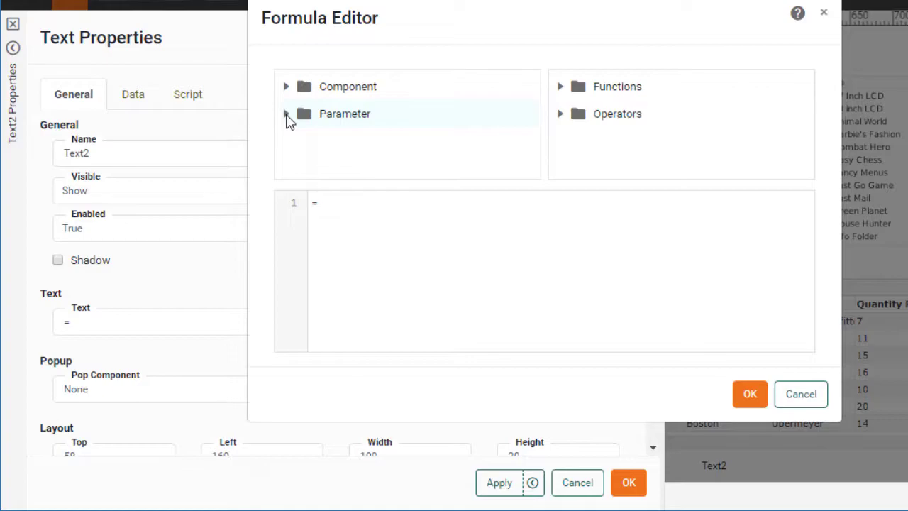
left_click(287, 115)
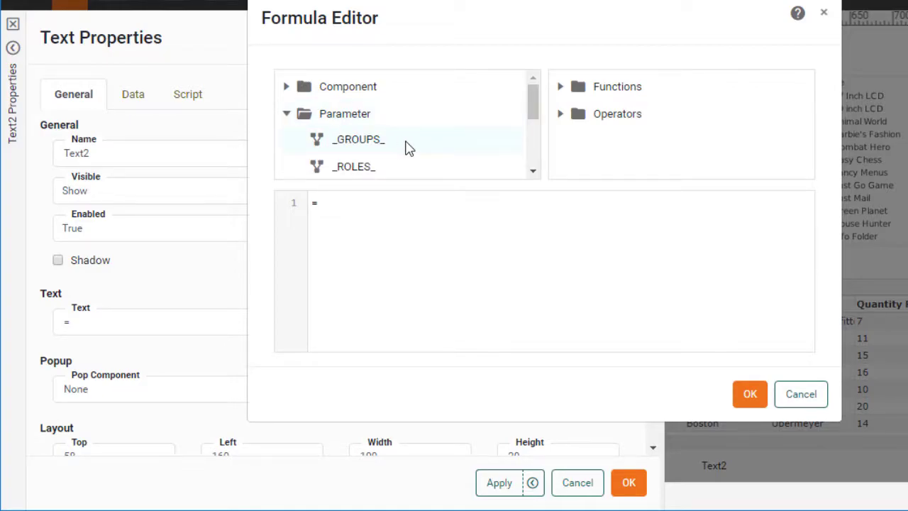
scroll(408, 147, "down", 3)
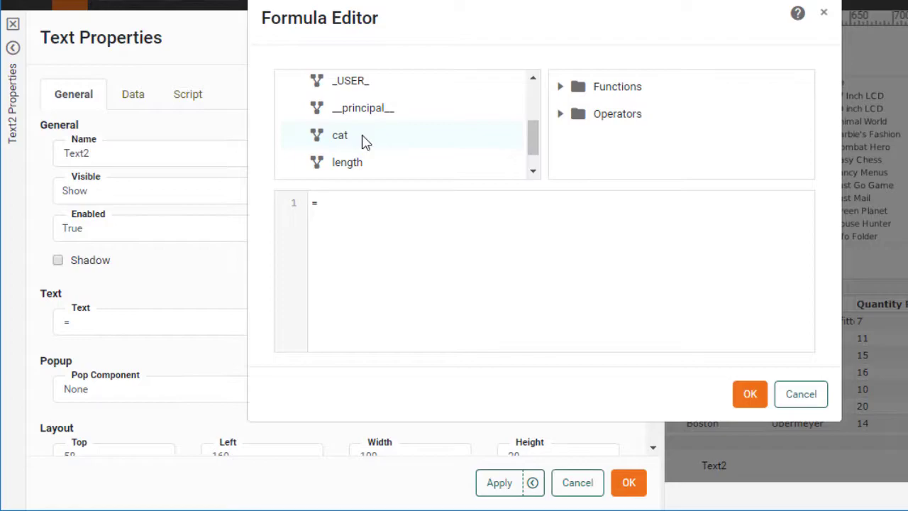
double_click(365, 141)
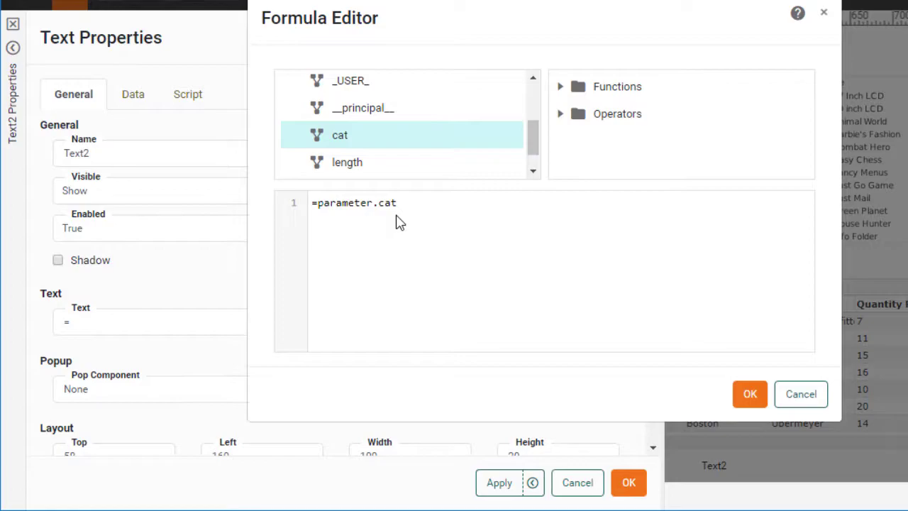
left_click(748, 395)
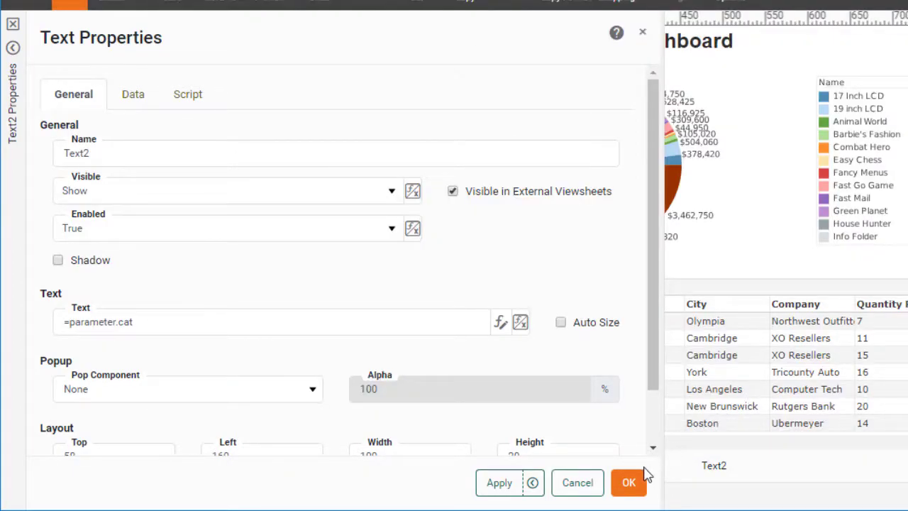
left_click(628, 482)
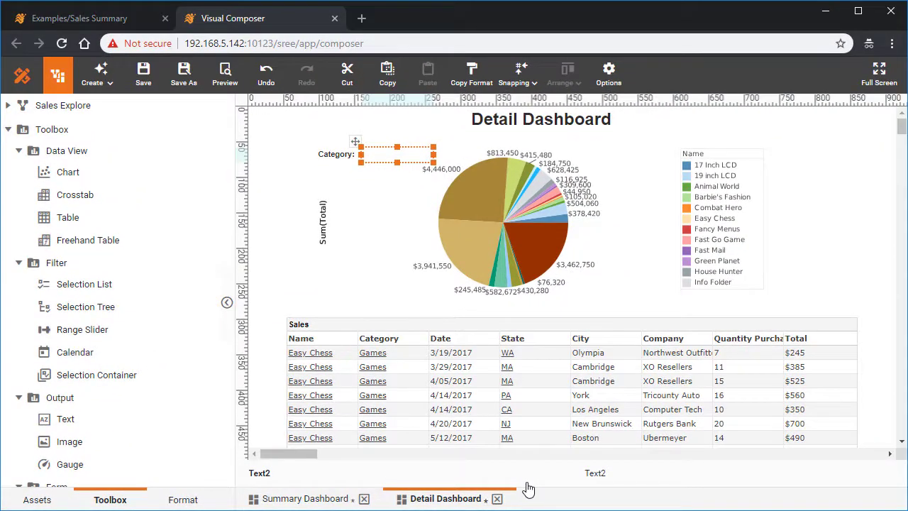
Step: Save both the Detail Dashboard and the Summary Dashboard
left_click(141, 84)
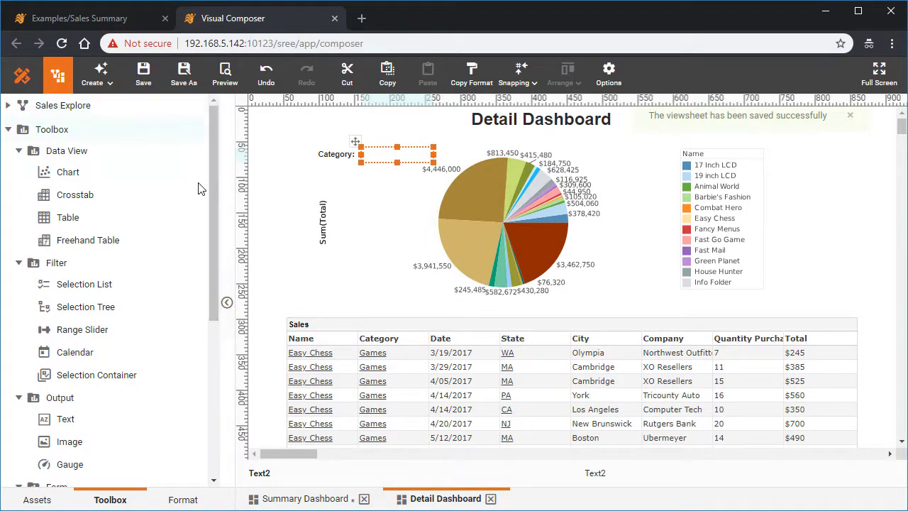
left_click(320, 500)
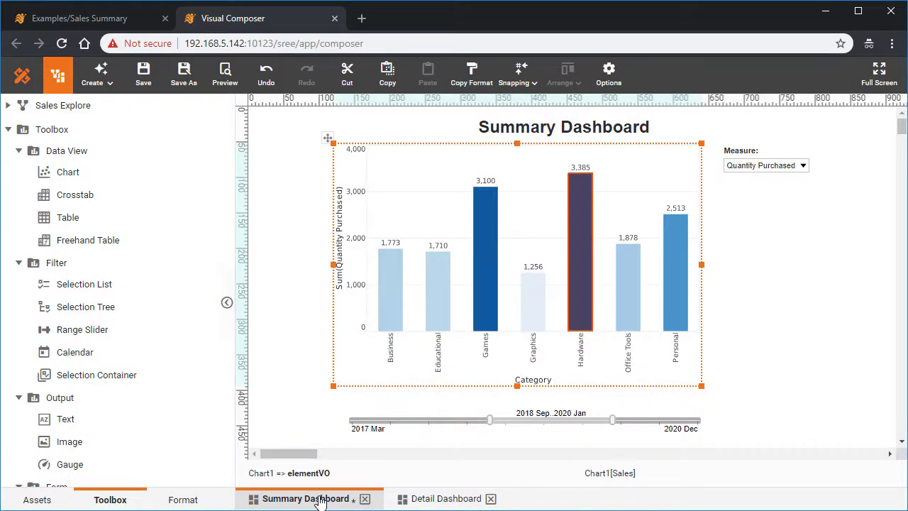
left_click(144, 78)
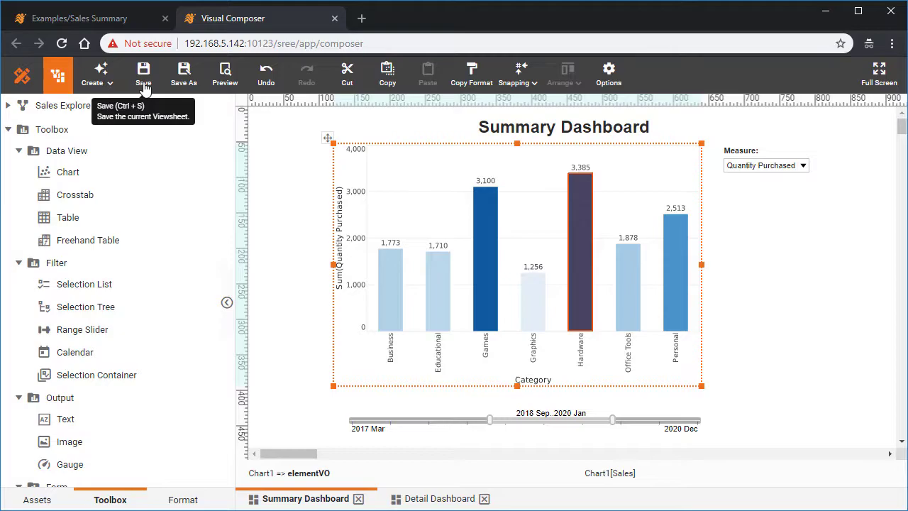
Step: Preview the Summary Dashboard, drill down from the Games bar, and examine the filtered detail chart and Sales table
left_click(223, 79)
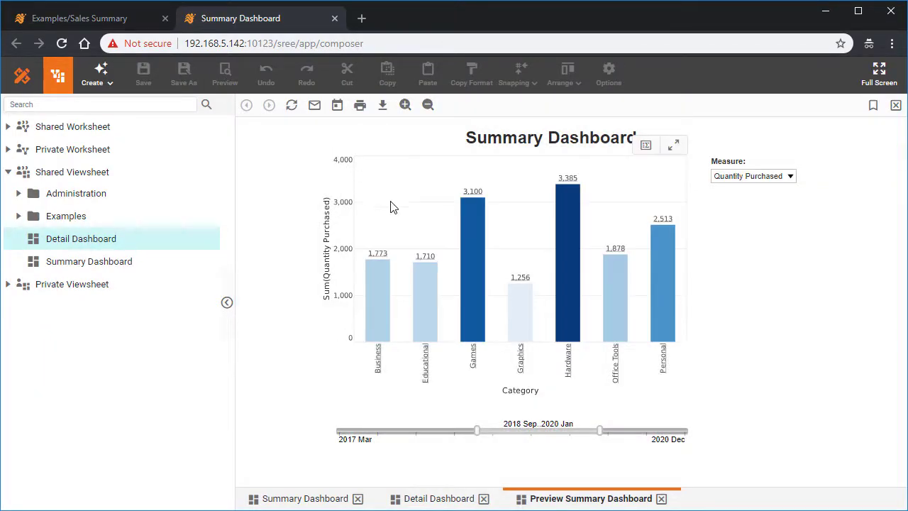
mouse_move(476, 272)
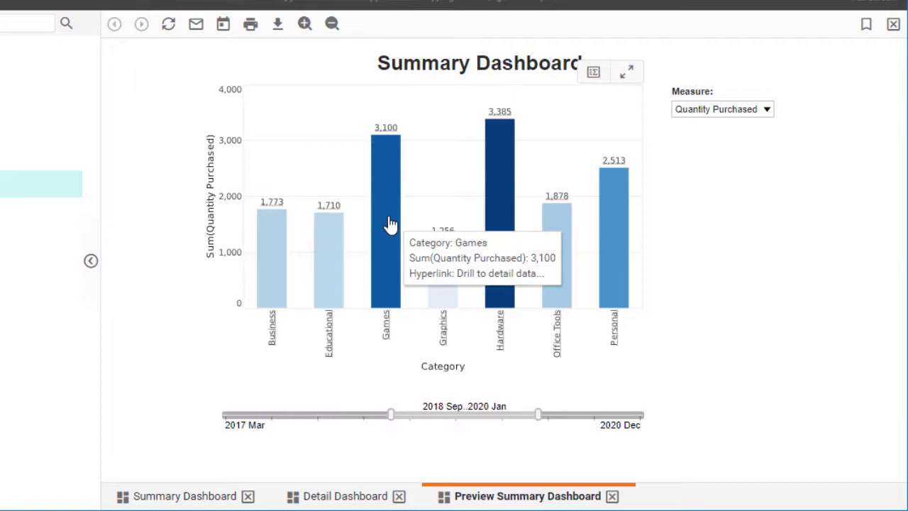
left_click(390, 224)
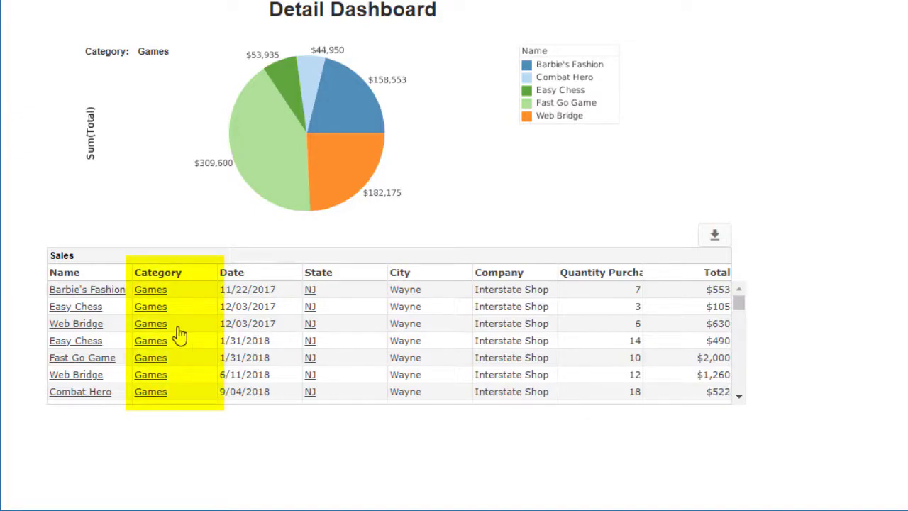
scroll(193, 327, "down", 10)
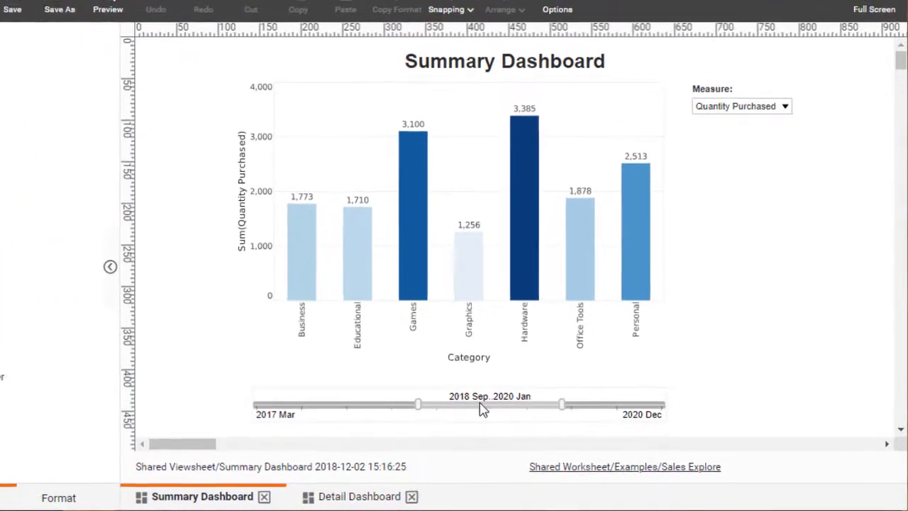
Step: Narrow the Summary Dashboard's date range slider to 2017 Mar through 2017 Jul
left_click_drag(540, 420, 471, 433)
left_click_drag(383, 418, 372, 419)
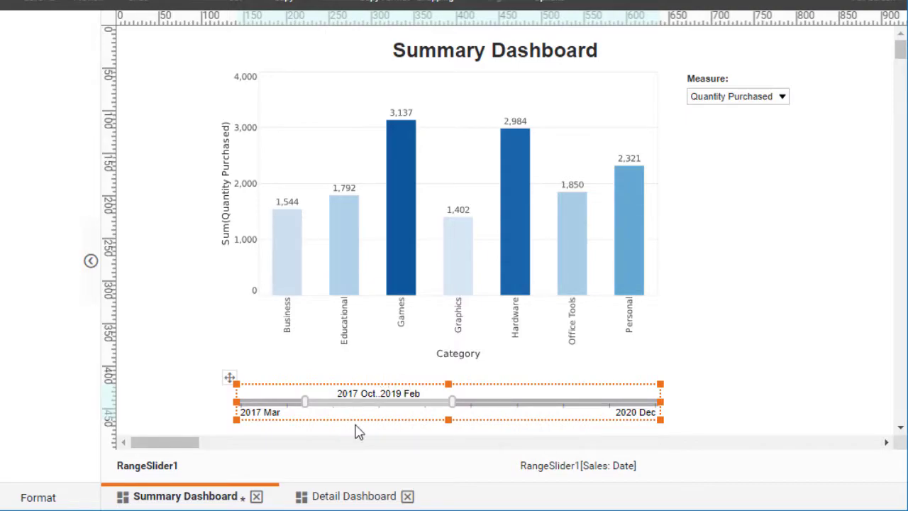
left_click_drag(390, 411, 310, 408)
left_click_drag(387, 407, 278, 408)
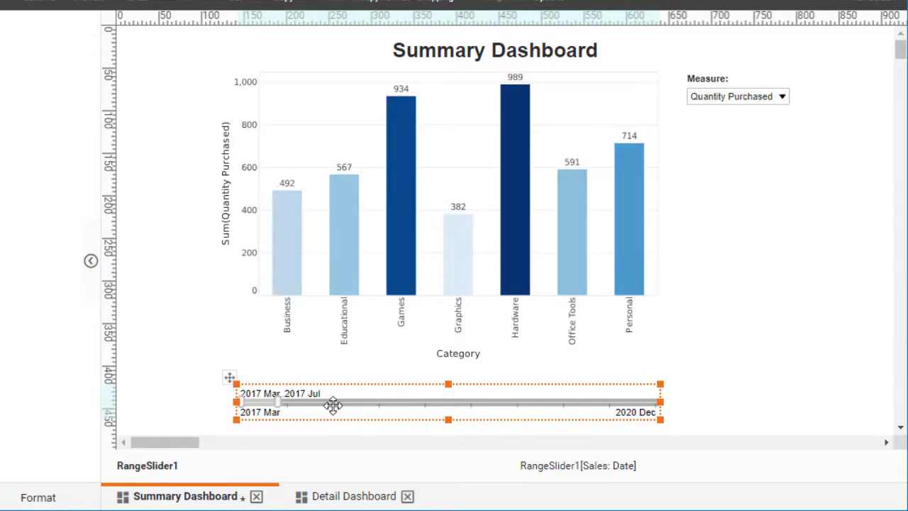
Step: Change the Summary Dashboard's Measure selection to Total
mouse_move(514, 229)
left_click(716, 99)
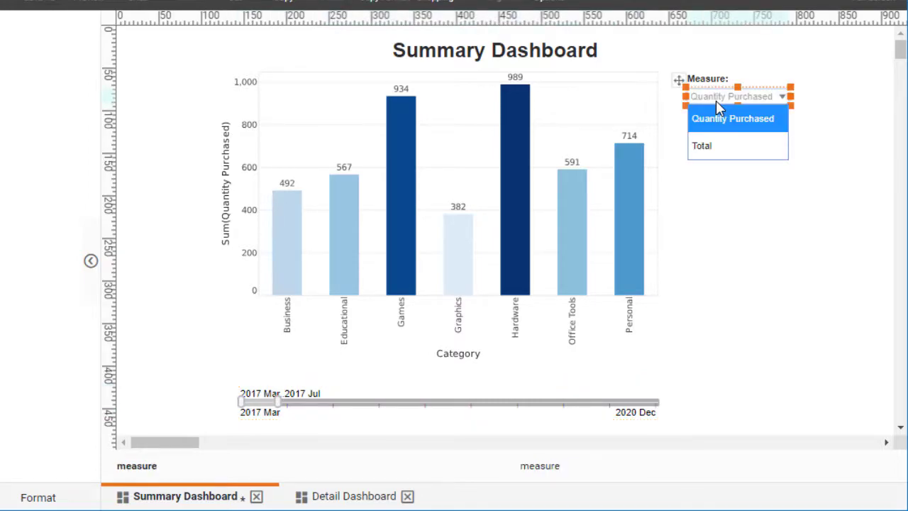
left_click(714, 147)
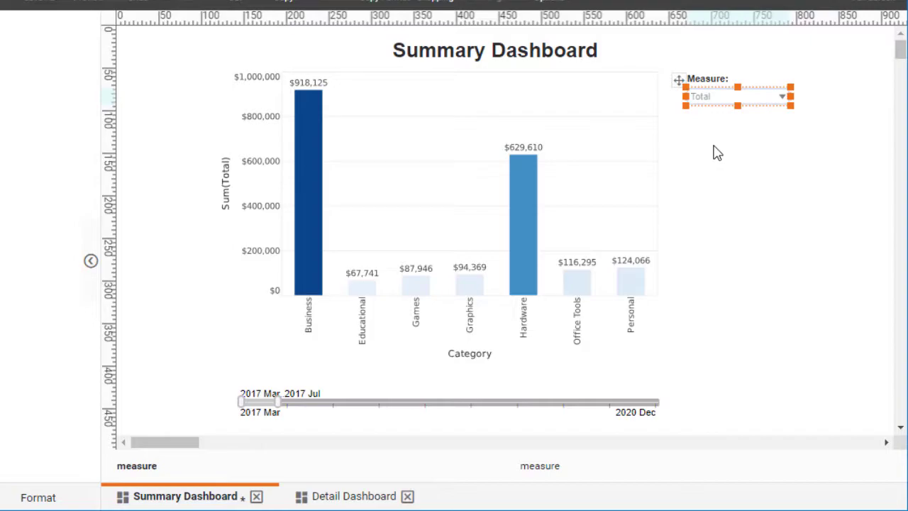
Step: Compare the Detail Dashboard with the date-filtered Summary Dashboard, ending on the Detail Dashboard
left_click(357, 496)
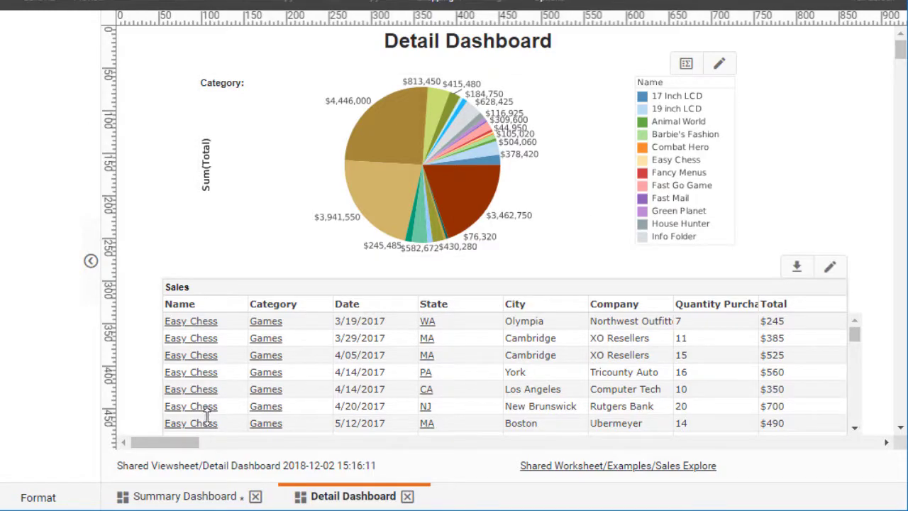
left_click(175, 496)
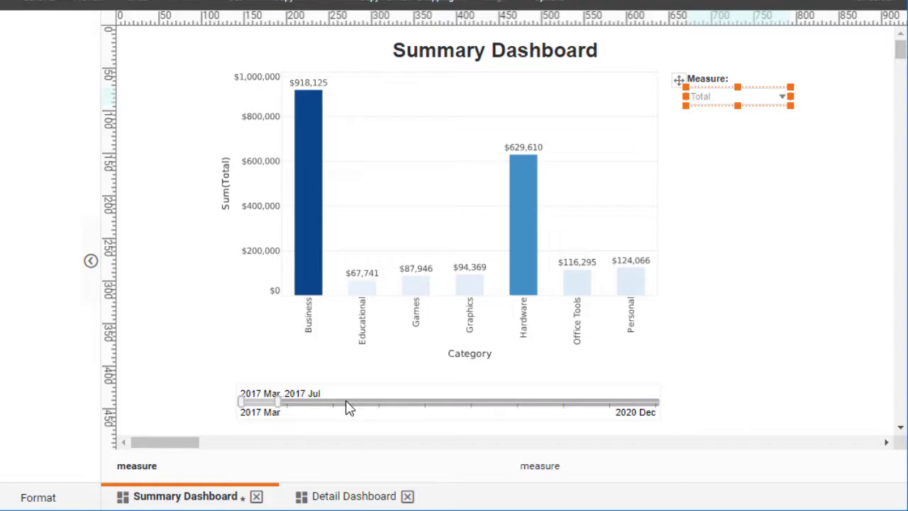
left_click(341, 500)
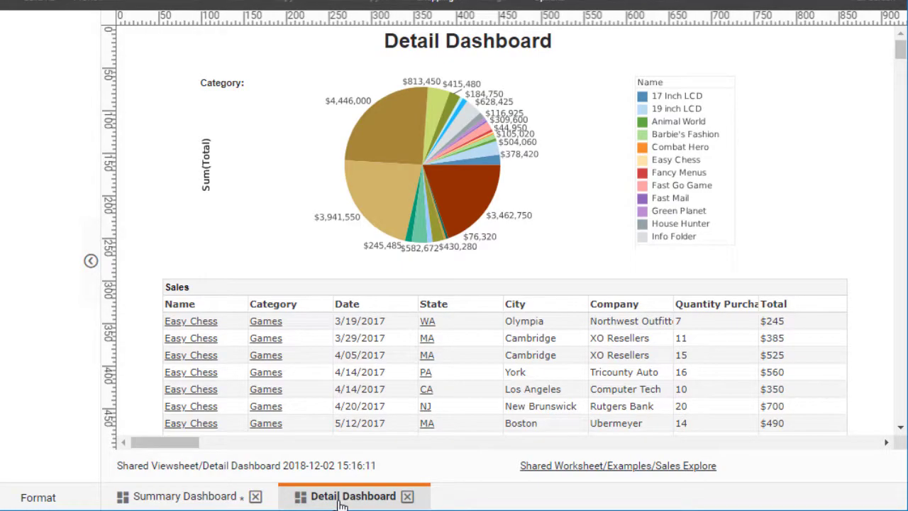
Step: Add a range slider for the Sales Date field below the Sales table on the Detail Dashboard
scroll(845, 129, "down", 2)
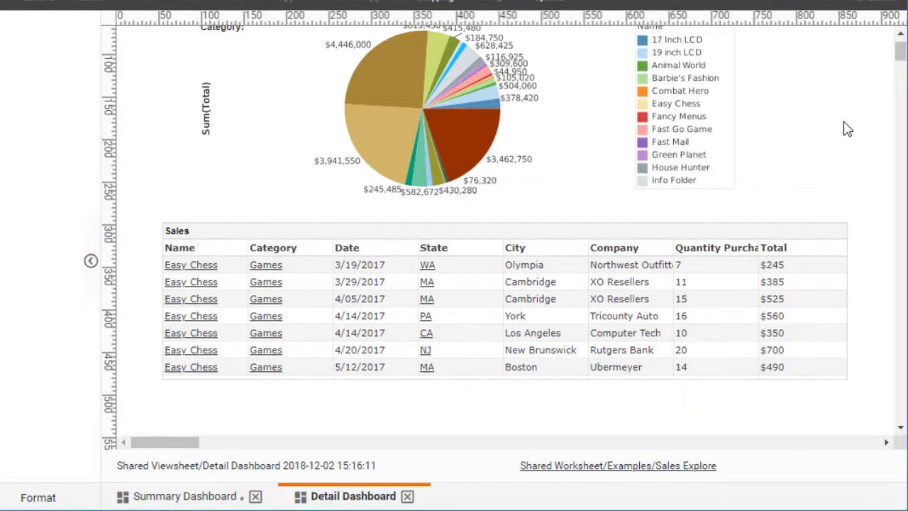
scroll(846, 129, "down", 2)
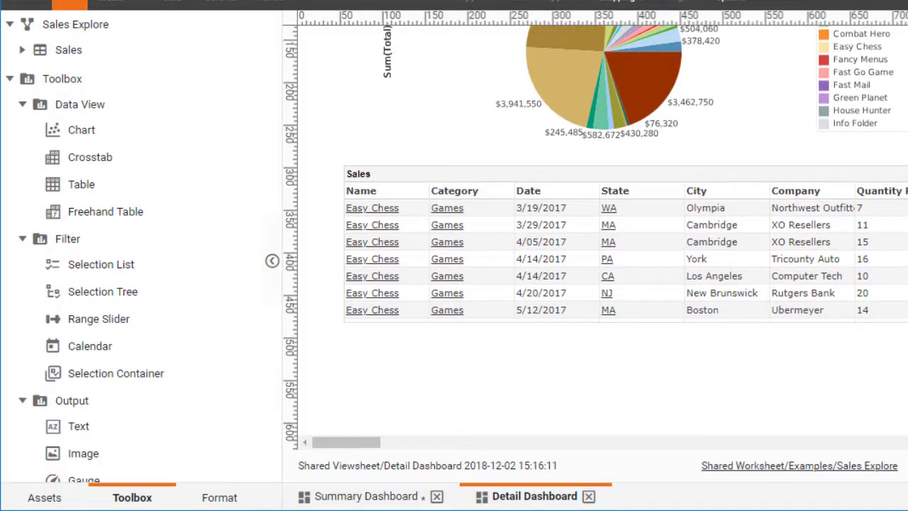
left_click(22, 50)
left_click_drag(102, 159, 424, 360)
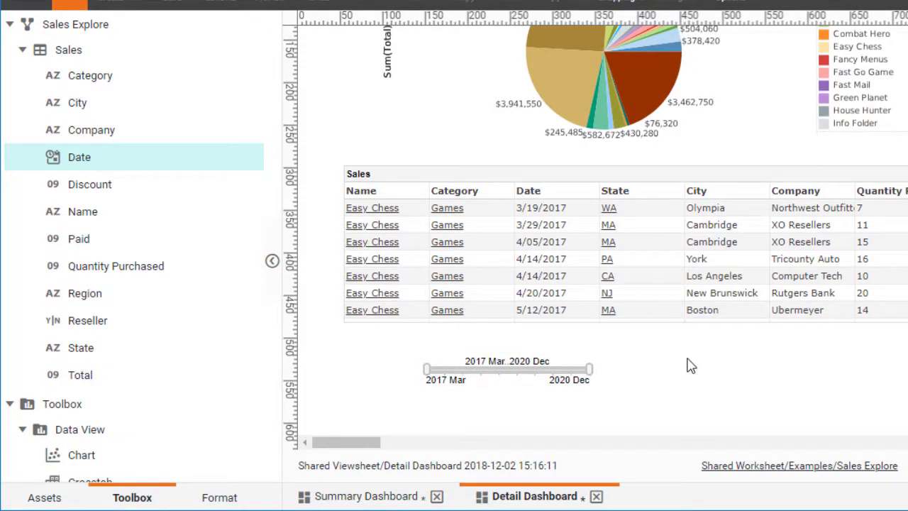
Step: Rename the Detail Dashboard's new date range slider as "detailSlider" in its properties
right_click(510, 371)
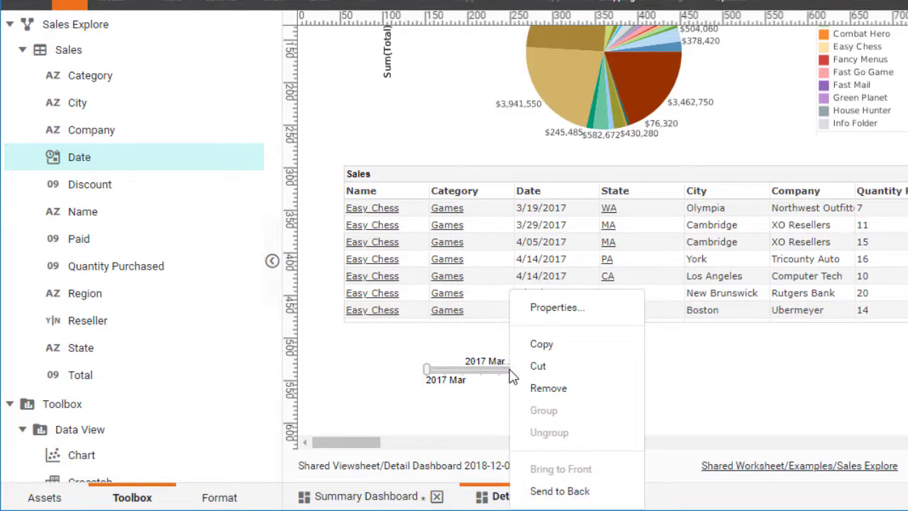
left_click(583, 309)
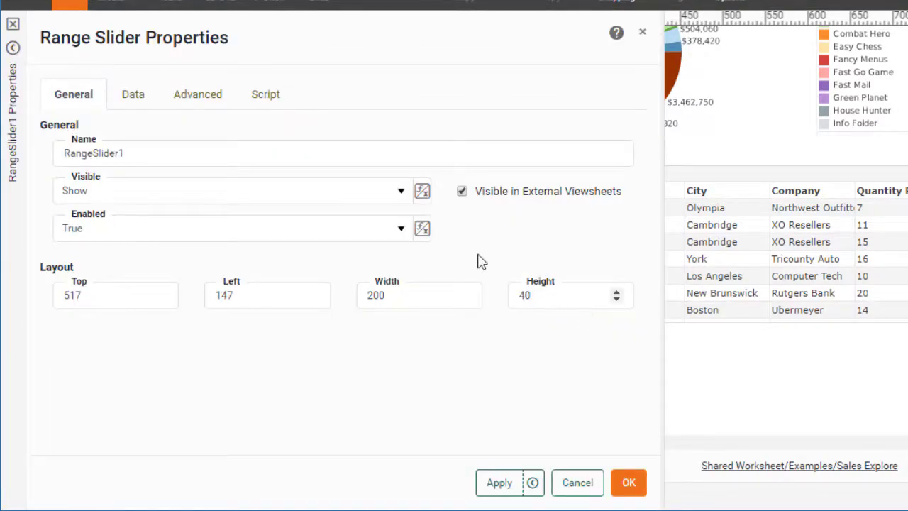
double_click(88, 154)
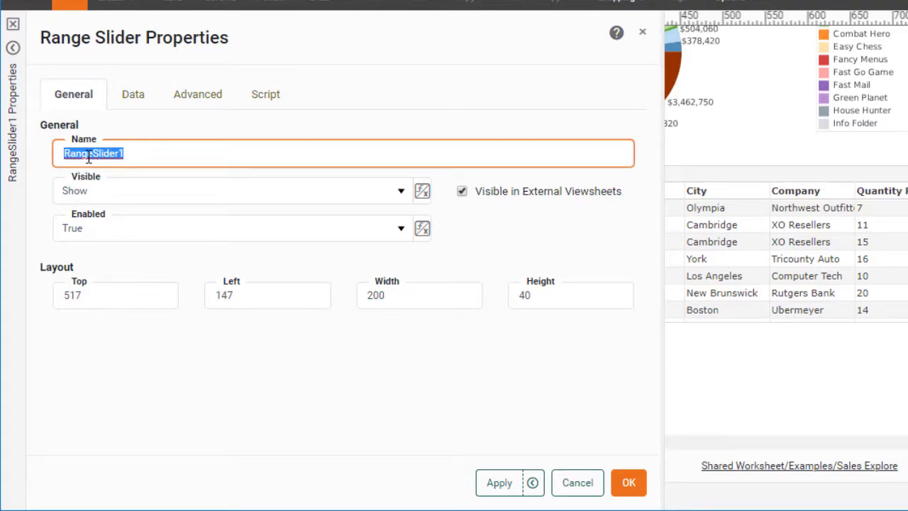
type("detailSlider")
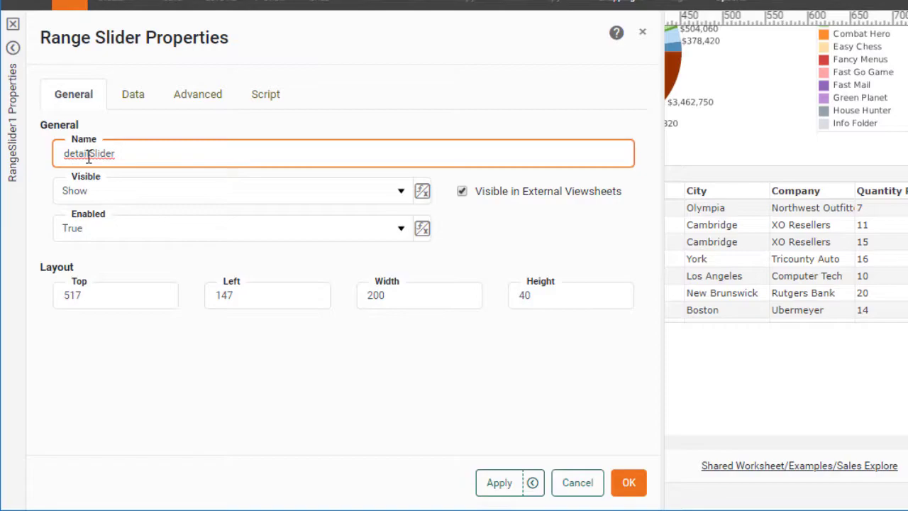
left_click(628, 482)
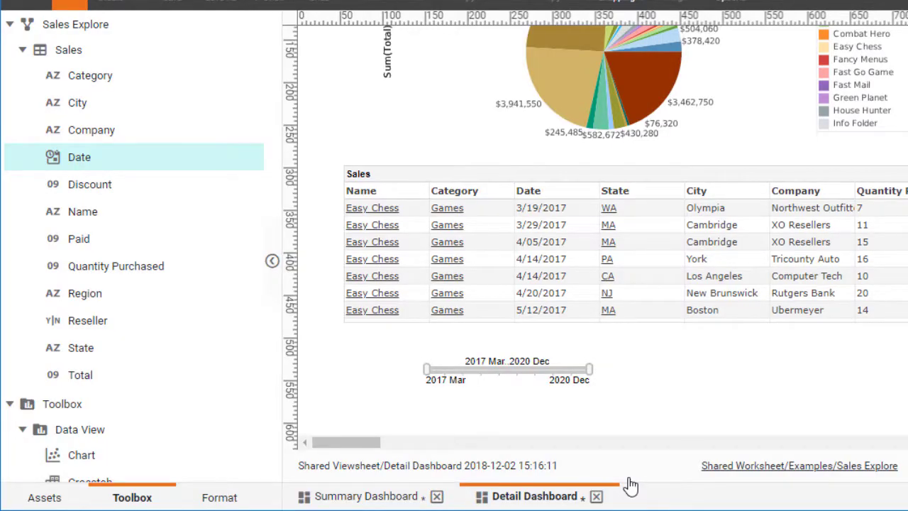
Step: Rename the Summary Dashboard's date range slider as "summarySlider" in its properties
left_click(376, 496)
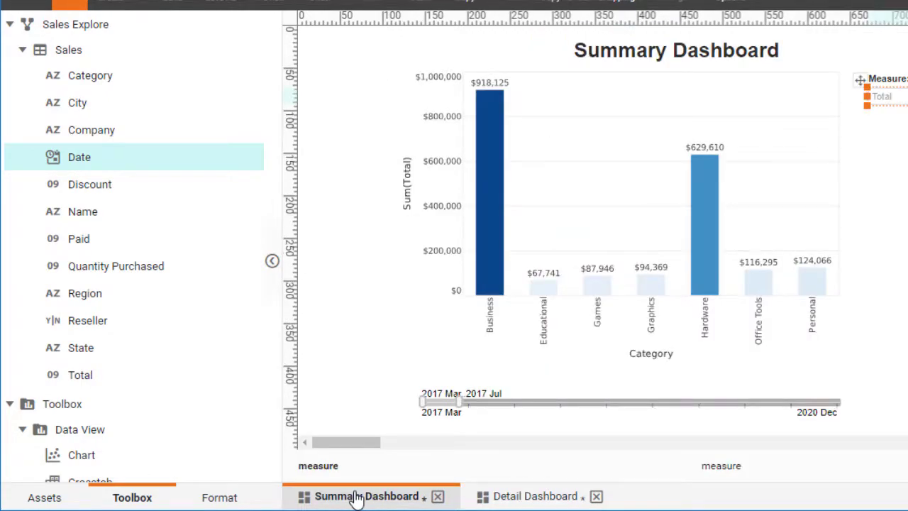
right_click(479, 403)
left_click(529, 309)
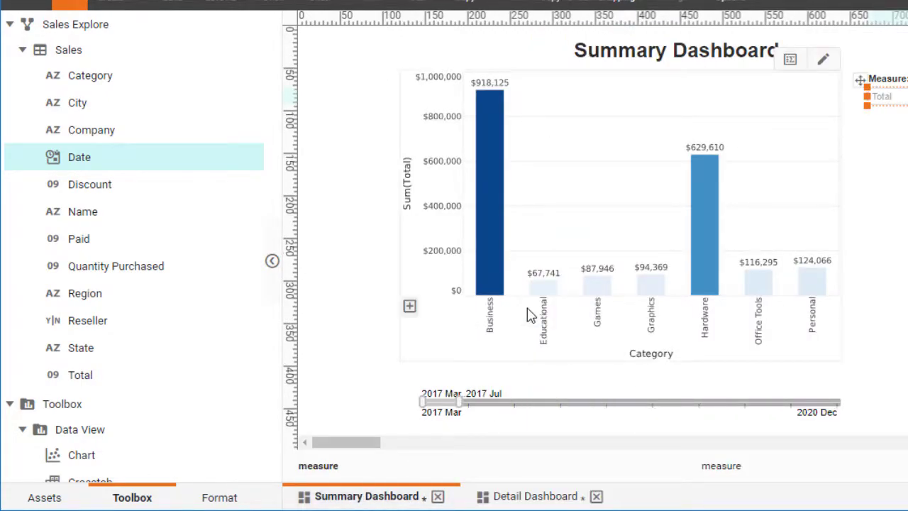
left_click(101, 151)
double_click(102, 152)
type("summarySlider")
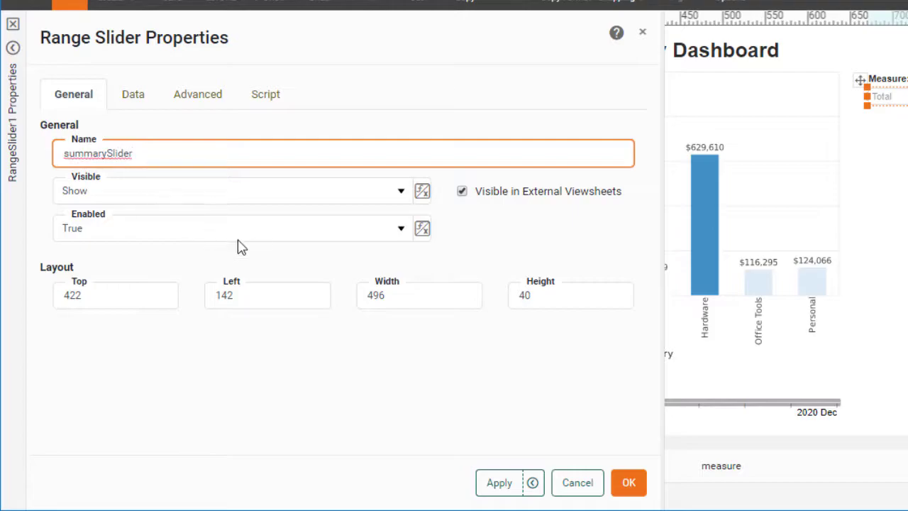
left_click(628, 483)
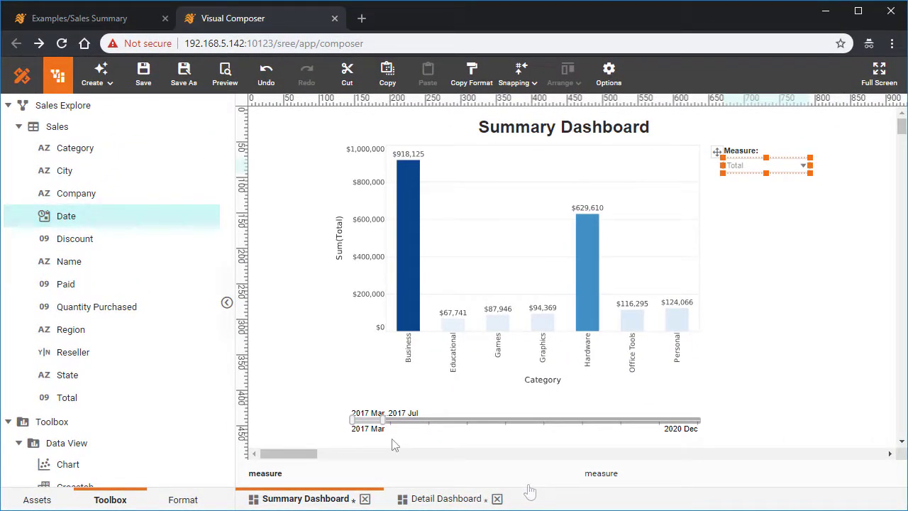
Step: Make summarySlider a shared filter in the Summary Dashboard's viewsheet options, with the ID "dateRange"
left_click(609, 76)
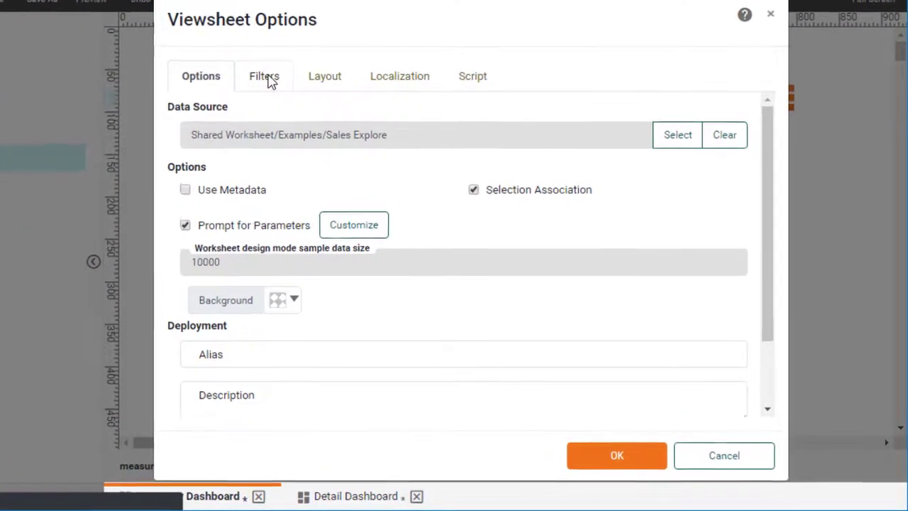
left_click(369, 147)
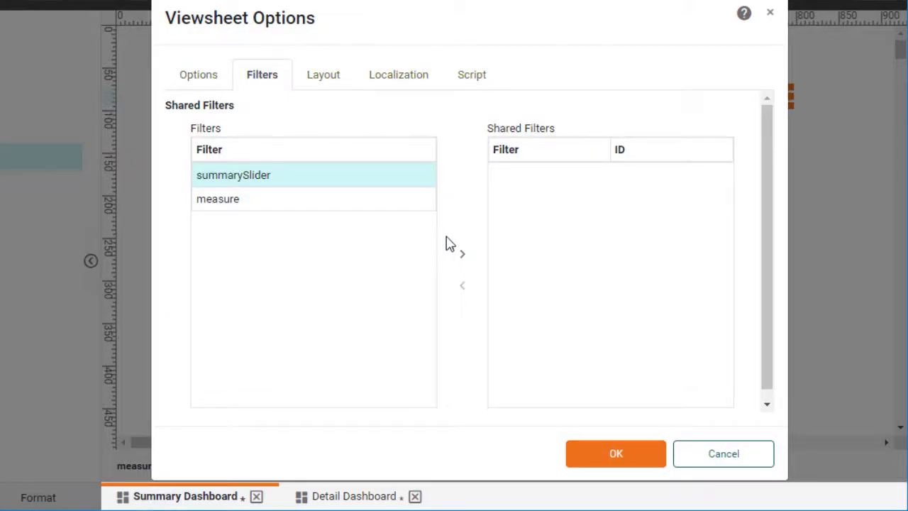
left_click(465, 257)
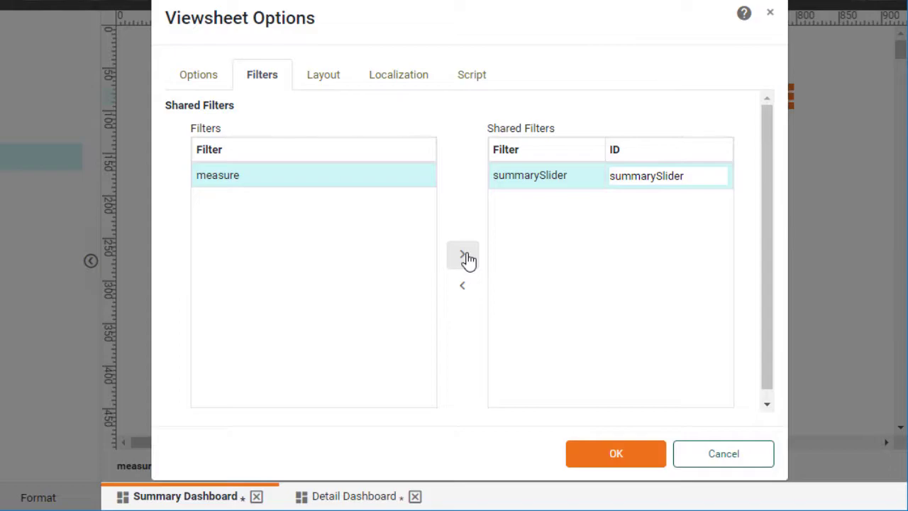
double_click(648, 179)
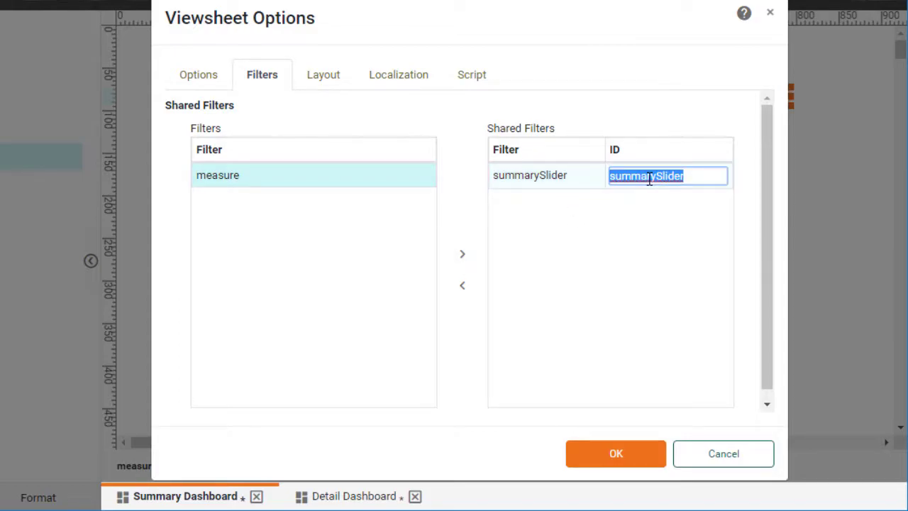
type("date")
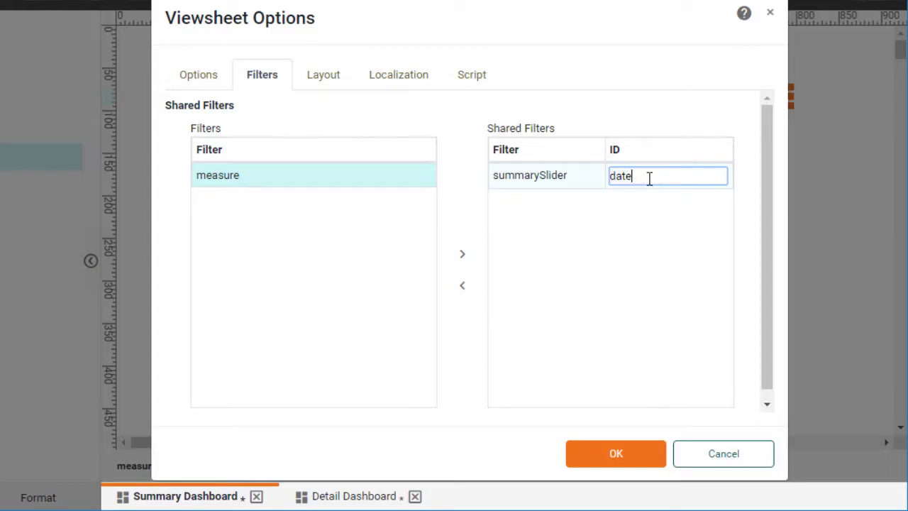
type("Range")
left_click(615, 462)
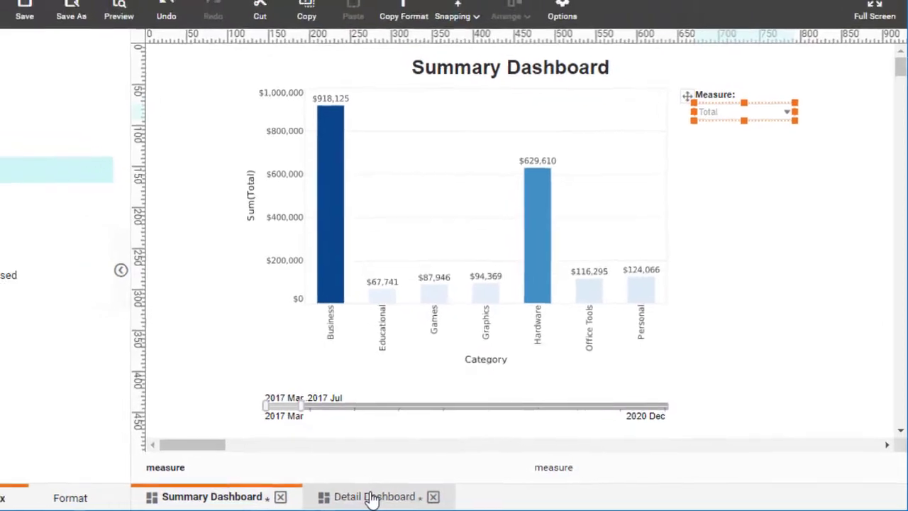
Step: Make detailSlider a shared filter in the Detail Dashboard's viewsheet options, with the ID "dateRange"
left_click(372, 498)
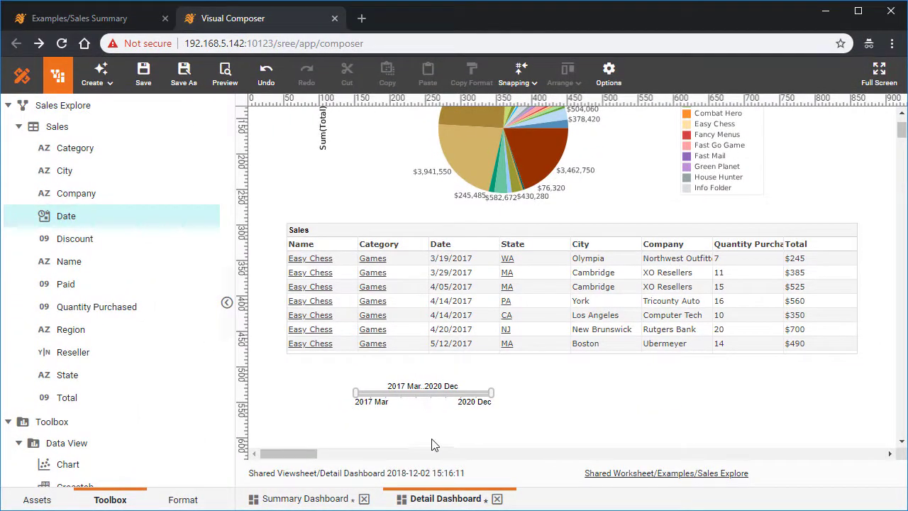
left_click(609, 77)
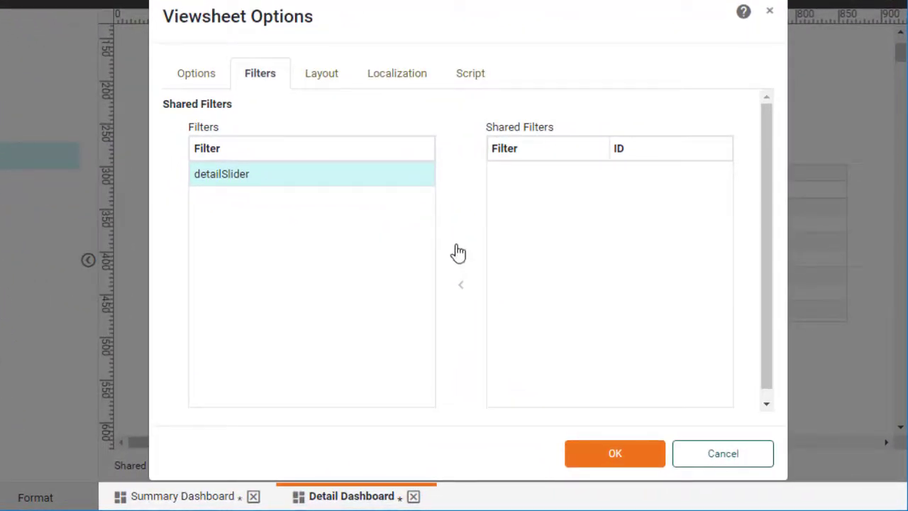
left_click(460, 256)
double_click(636, 175)
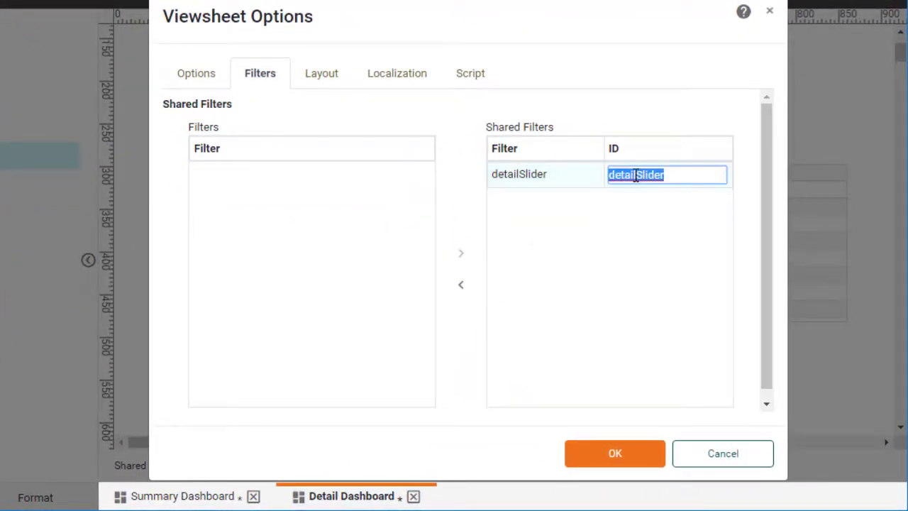
type("dateRange")
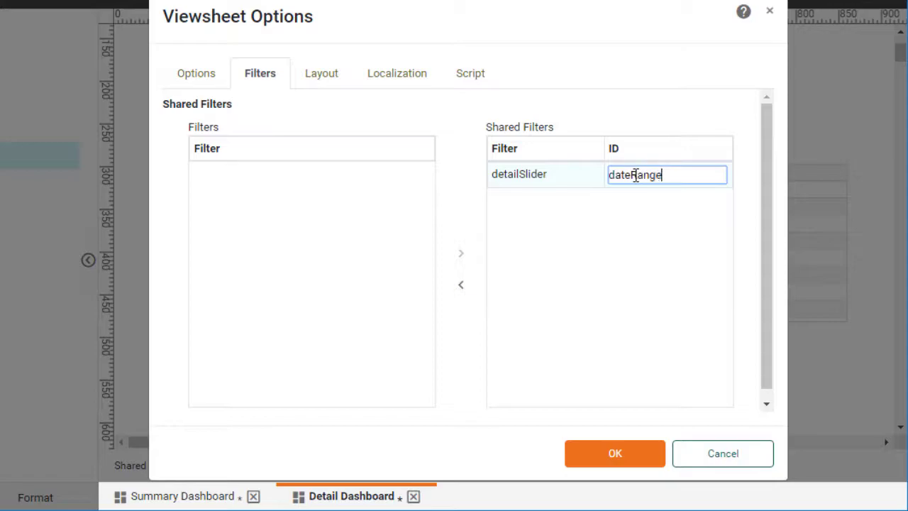
left_click(638, 304)
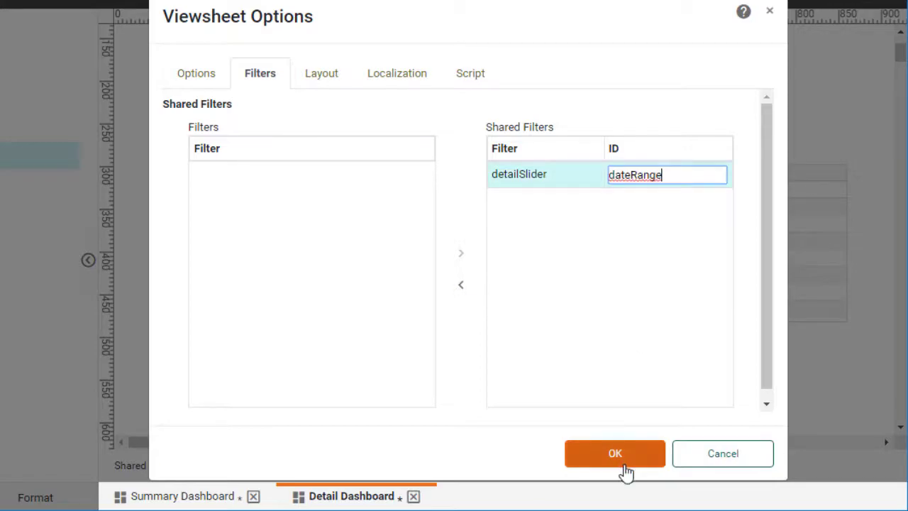
left_click(623, 462)
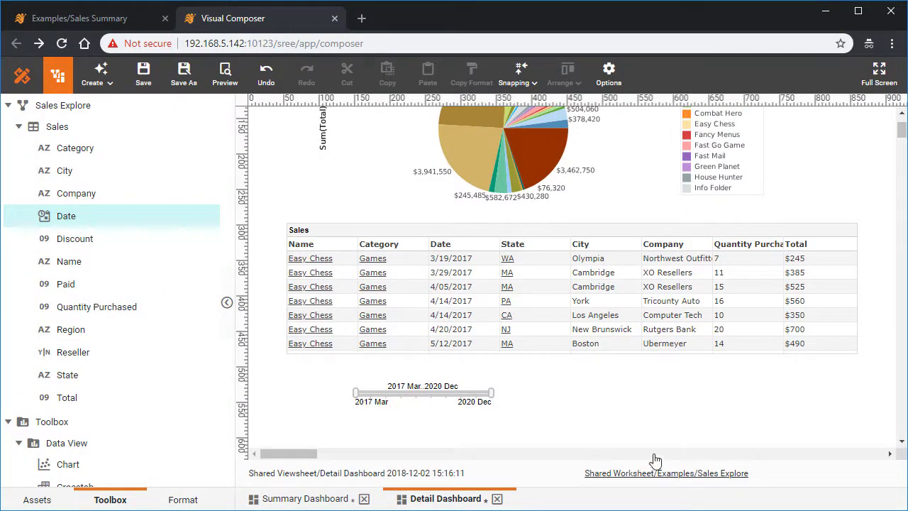
Step: Save the Detail Dashboard and the Summary Dashboard
left_click(147, 76)
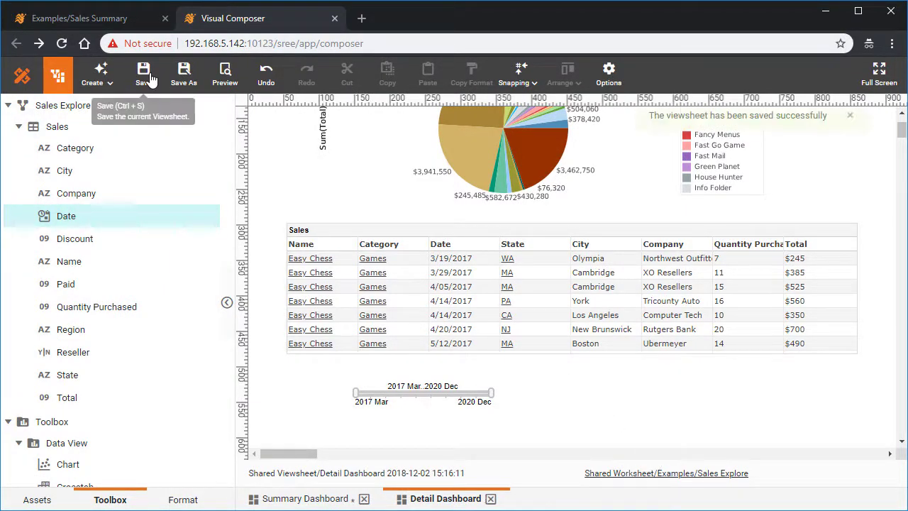
left_click(292, 499)
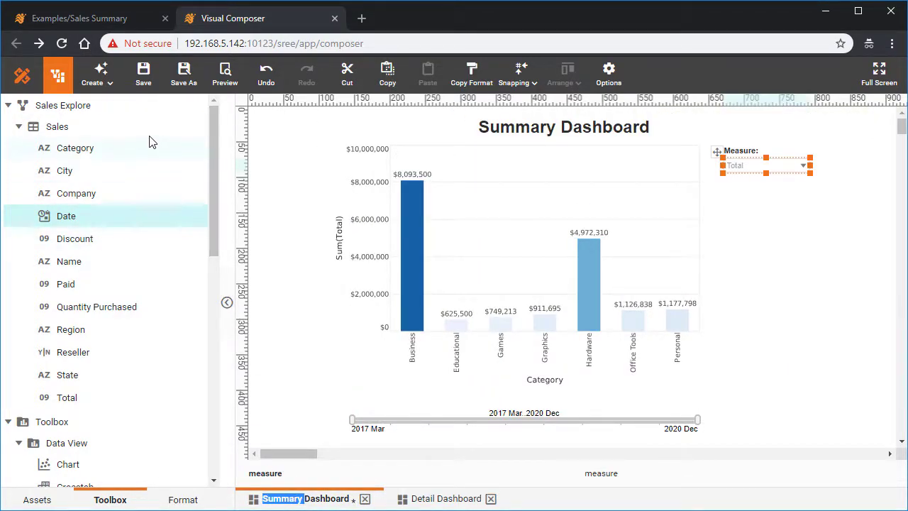
left_click(144, 79)
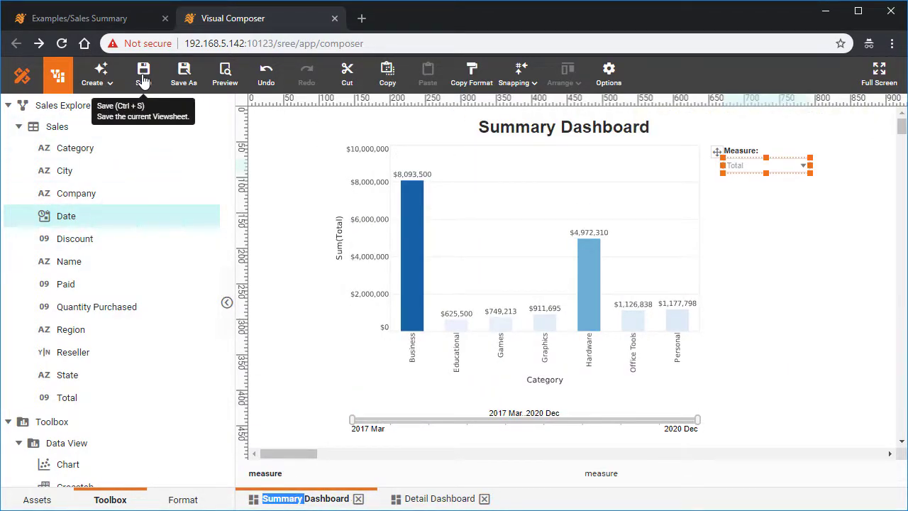
Step: Preview the Summary Dashboard and set its date range slider to 2020 Sep through 2020 Dec
left_click(226, 75)
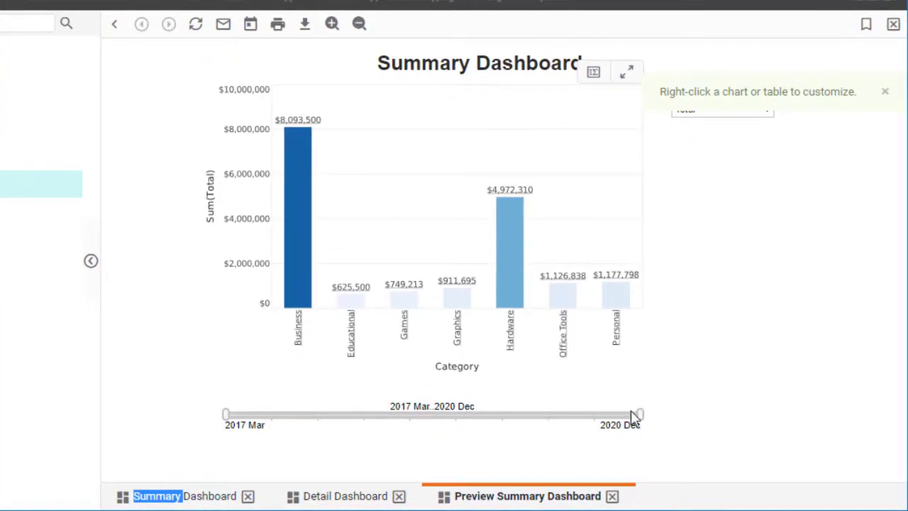
left_click_drag(641, 416, 610, 432)
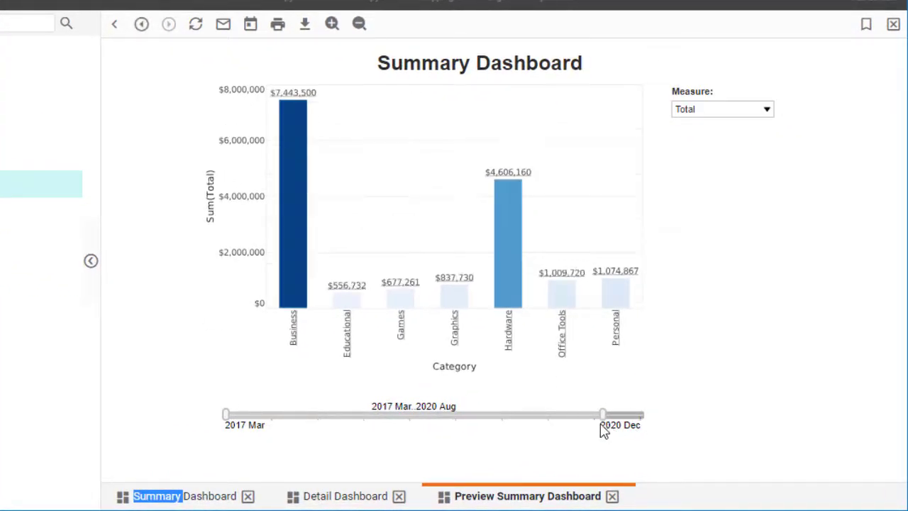
left_click_drag(546, 419, 585, 419)
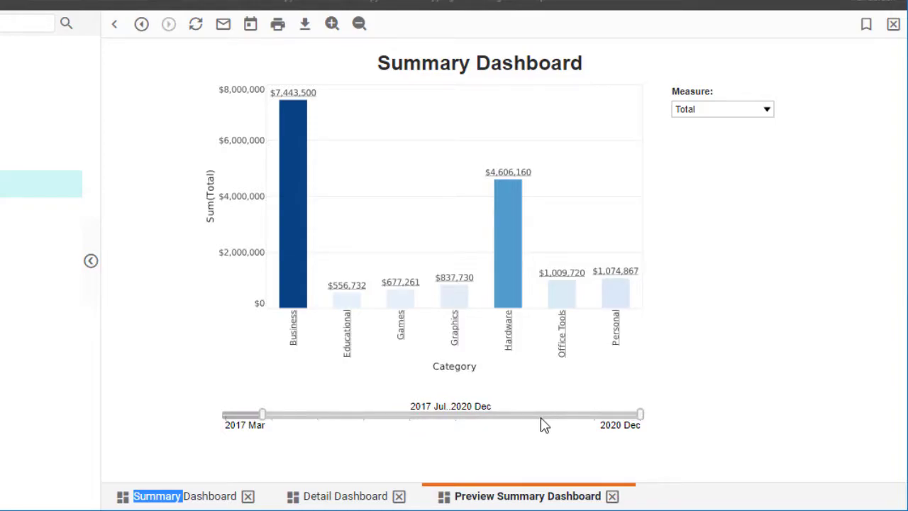
left_click_drag(263, 419, 617, 414)
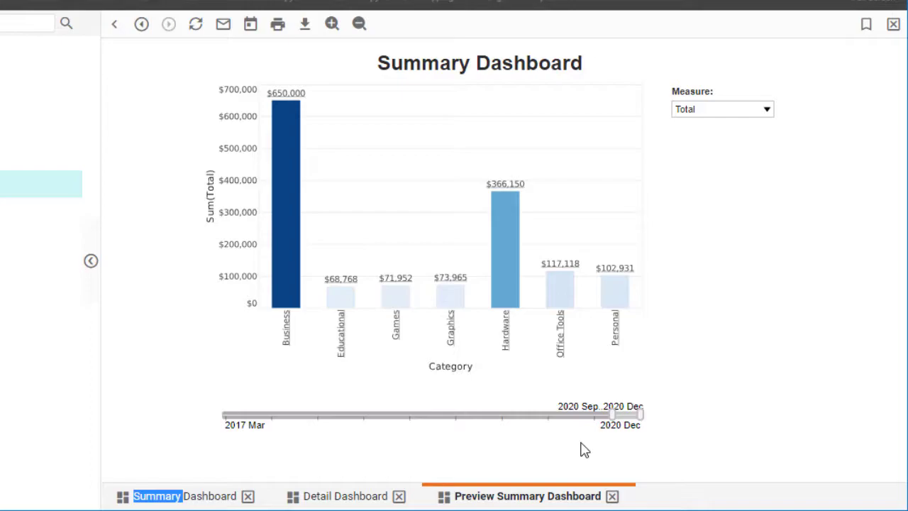
Step: Drill down from the Office Tools bar to the Detail Dashboard and examine the dates in the Sales table
mouse_move(570, 306)
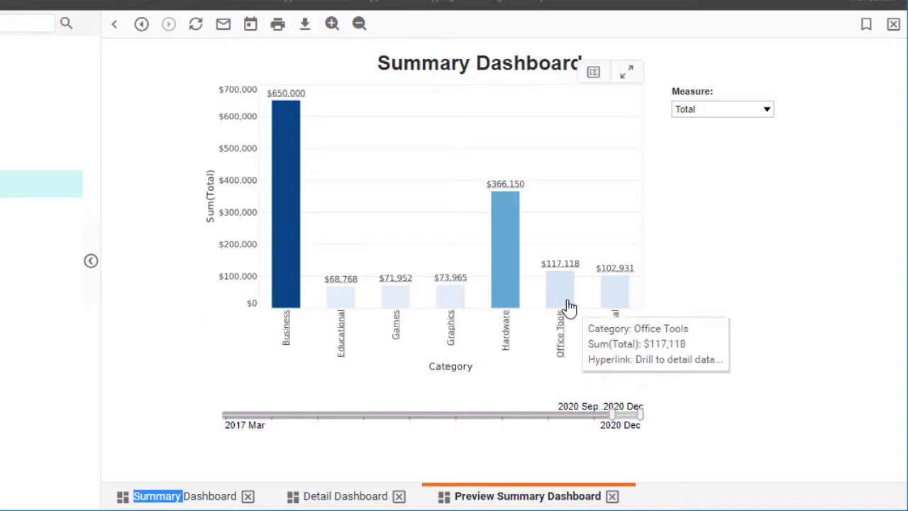
left_click(560, 285)
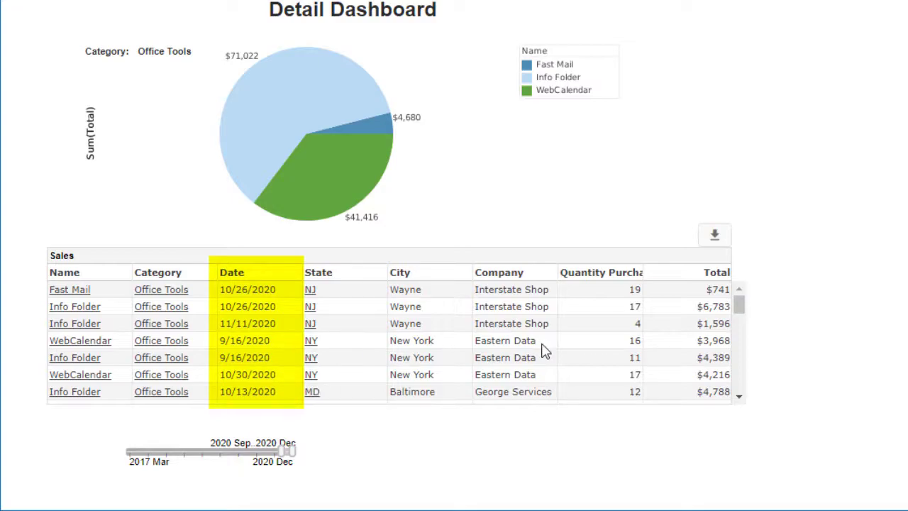
left_click_drag(741, 310, 752, 387)
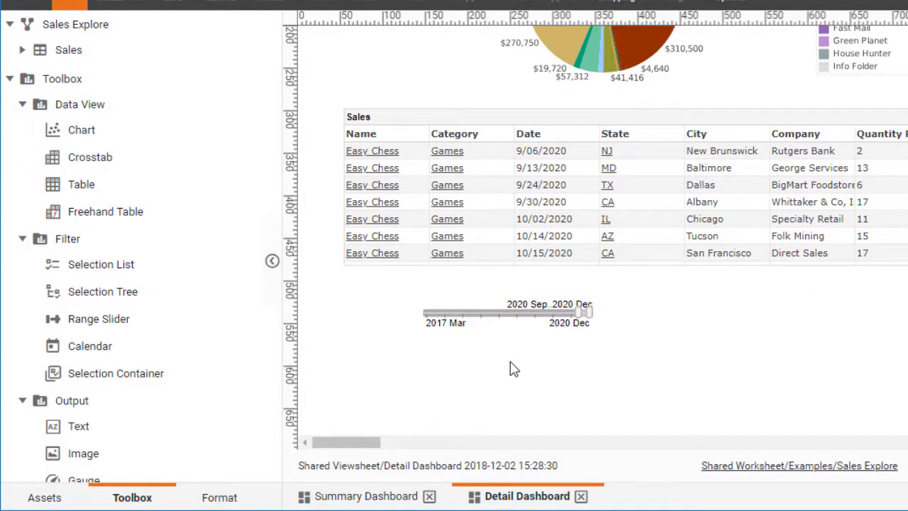
Step: Set the visibility of the Detail Dashboard's date range slider to Hide in its properties
right_click(509, 313)
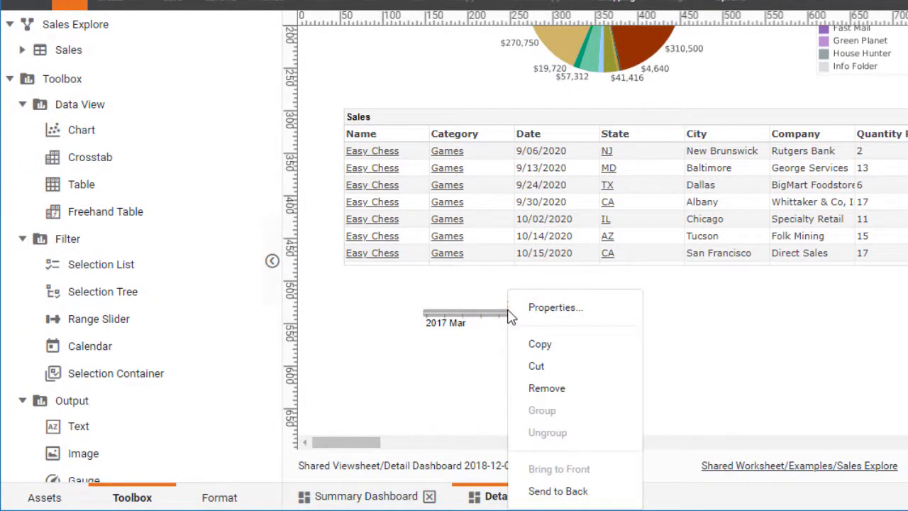
left_click(591, 308)
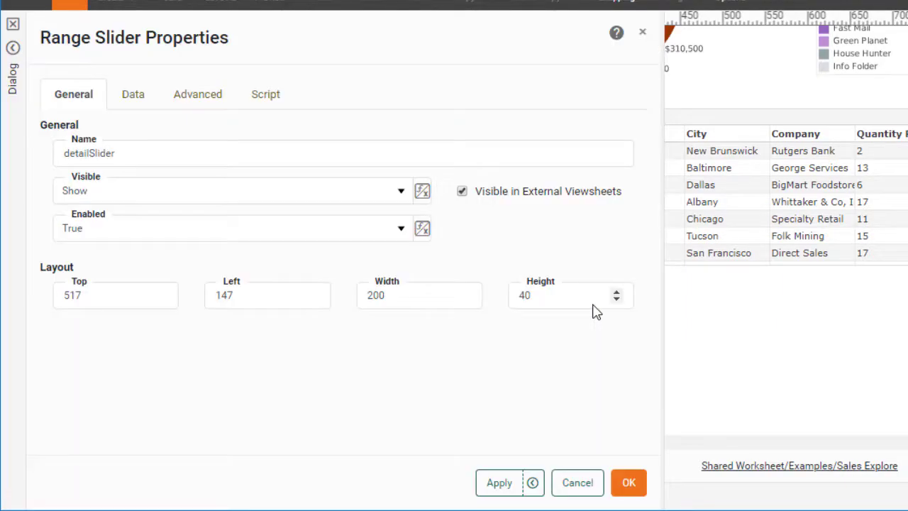
left_click(401, 193)
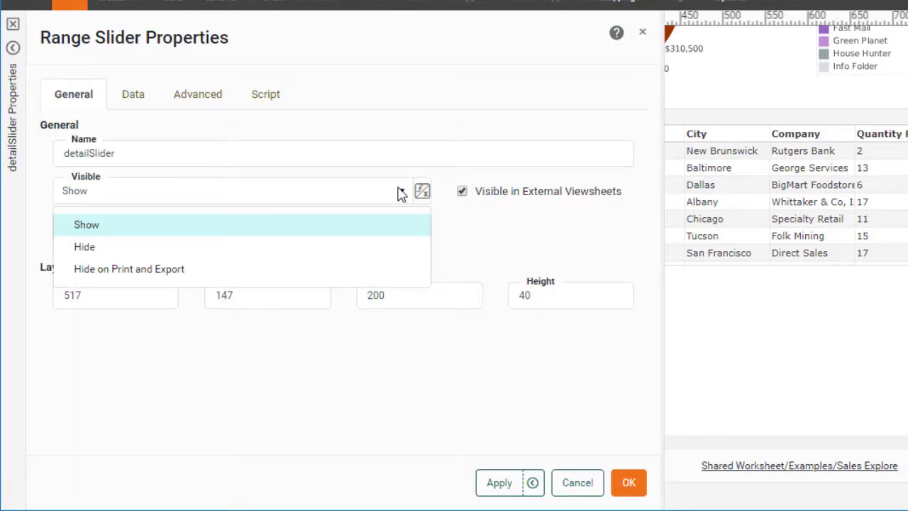
left_click(343, 254)
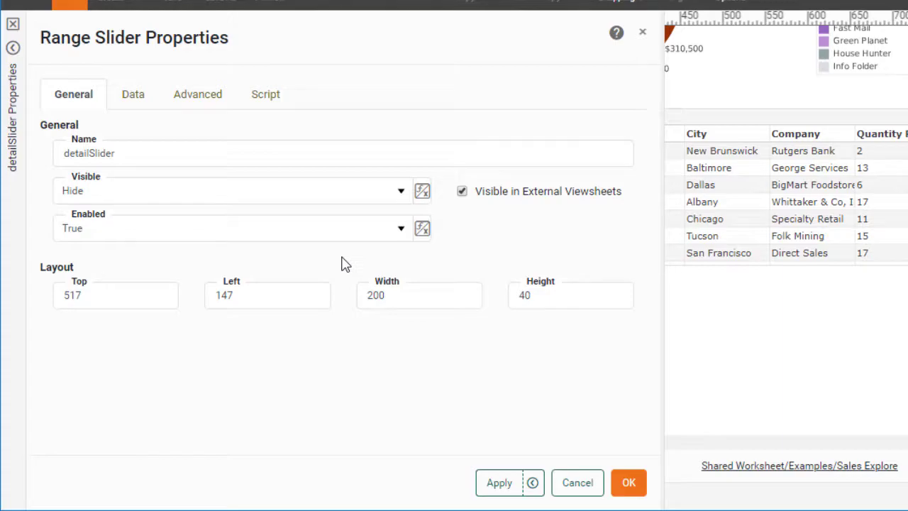
left_click(628, 483)
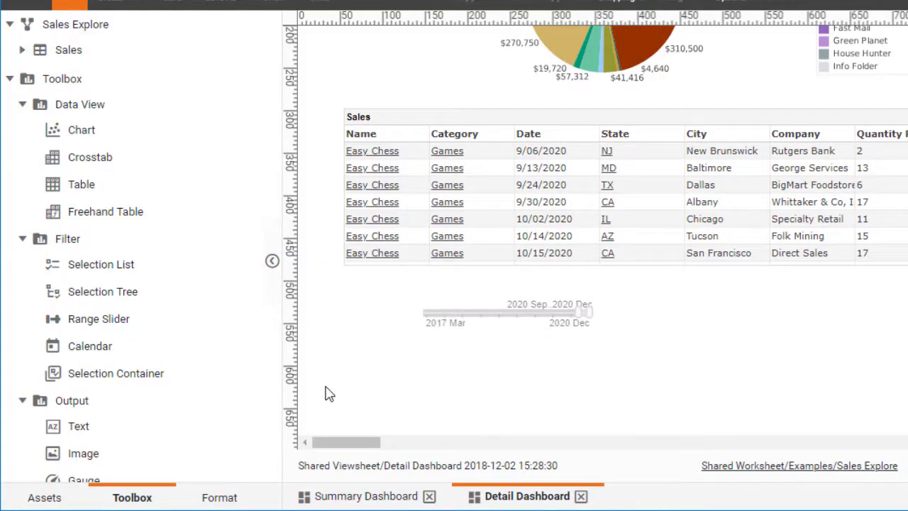
Step: Switch to the portal and open the Summary Dashboard from the Repository
left_click(336, 498)
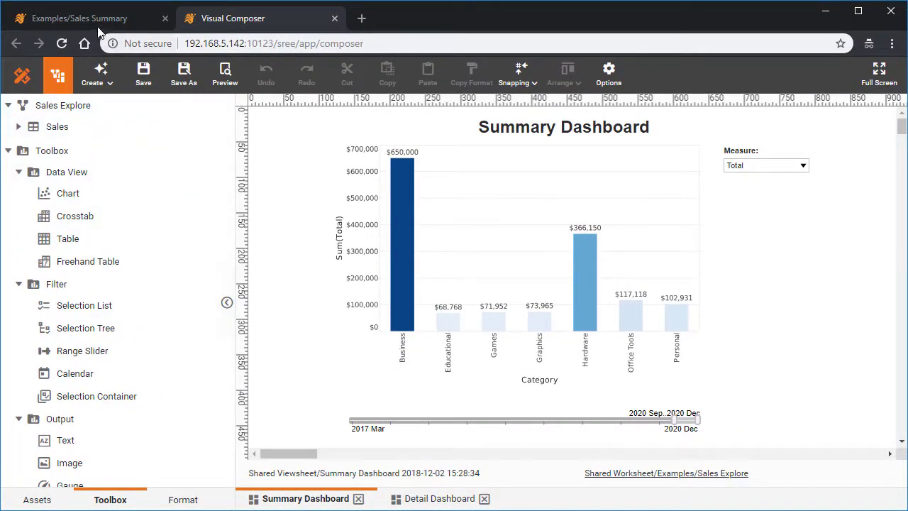
left_click(85, 19)
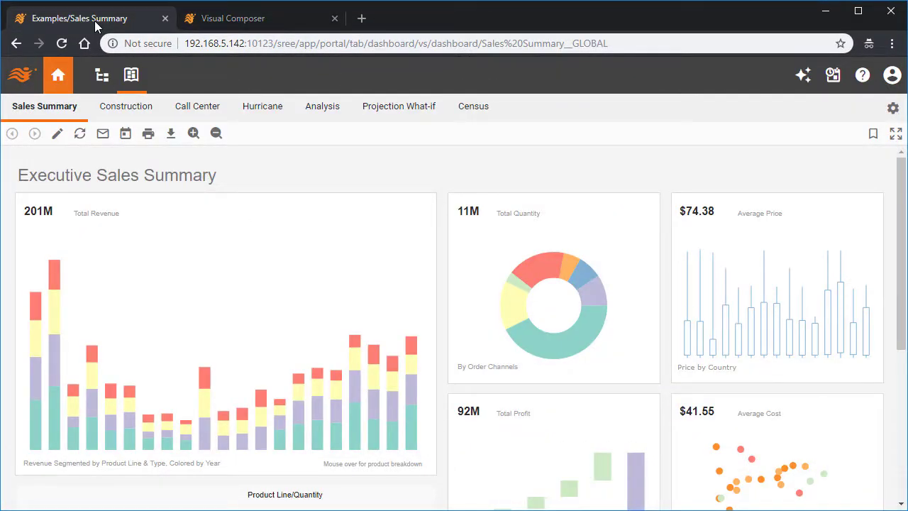
left_click(102, 78)
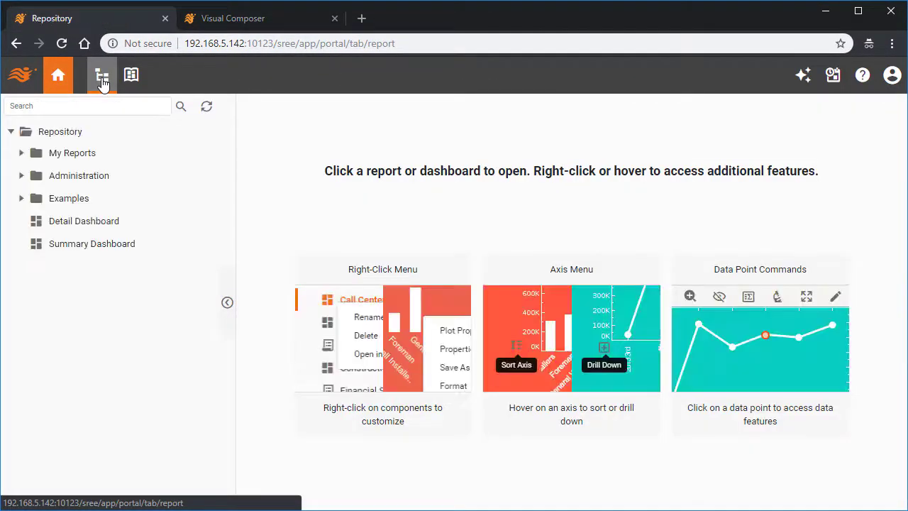
left_click(80, 247)
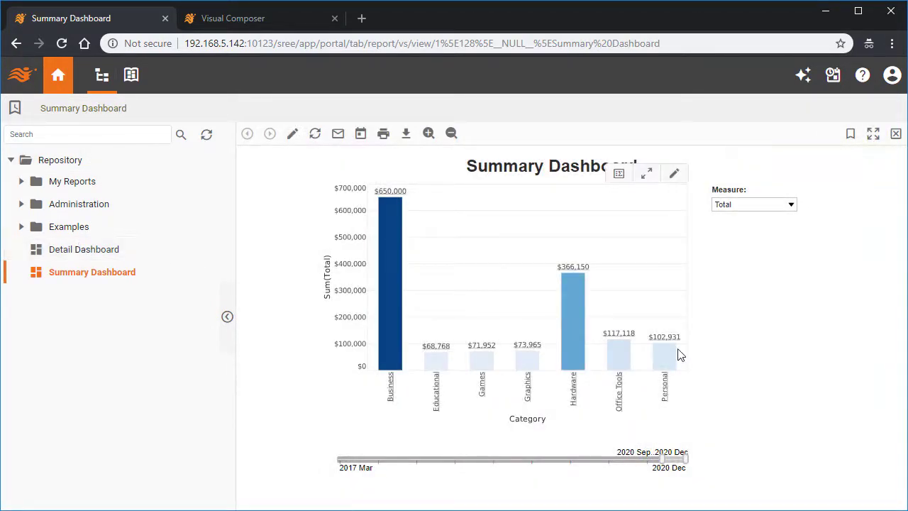
Step: Drill down from the Office Tools bar in the portal and examine the dates in the Detail Dashboard's Sales table
left_click(623, 355)
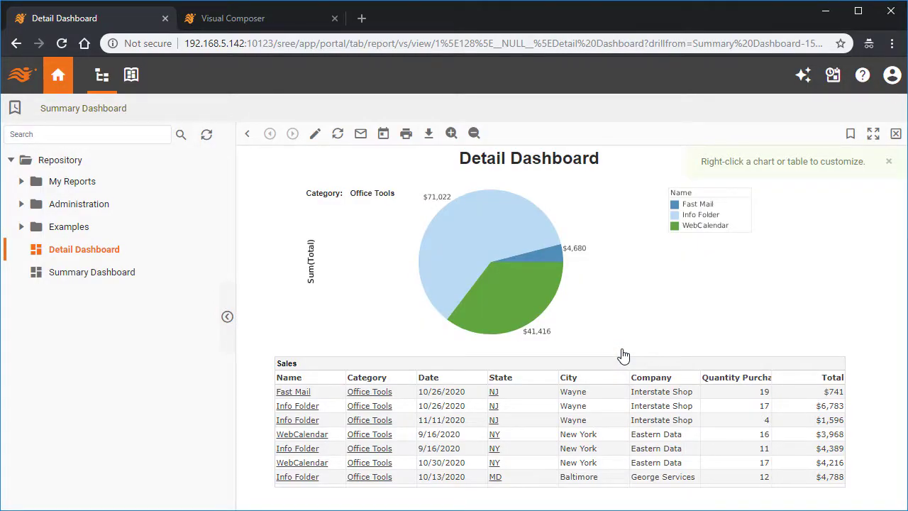
scroll(464, 409, "down", 3)
scroll(465, 409, "down", 10)
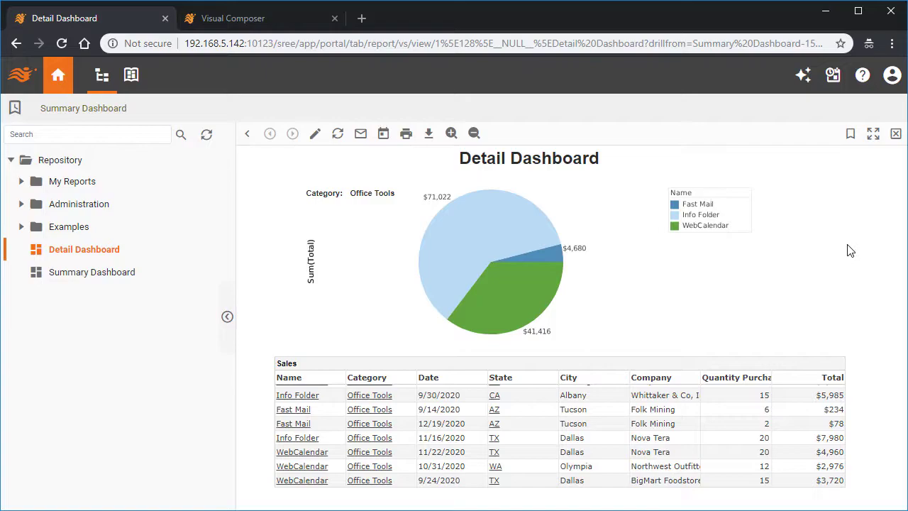
Step: Switch to Visual Composer and enable Send selections as parameters in the Summary Dashboard chart's Sum(Total) hyperlink
left_click(234, 23)
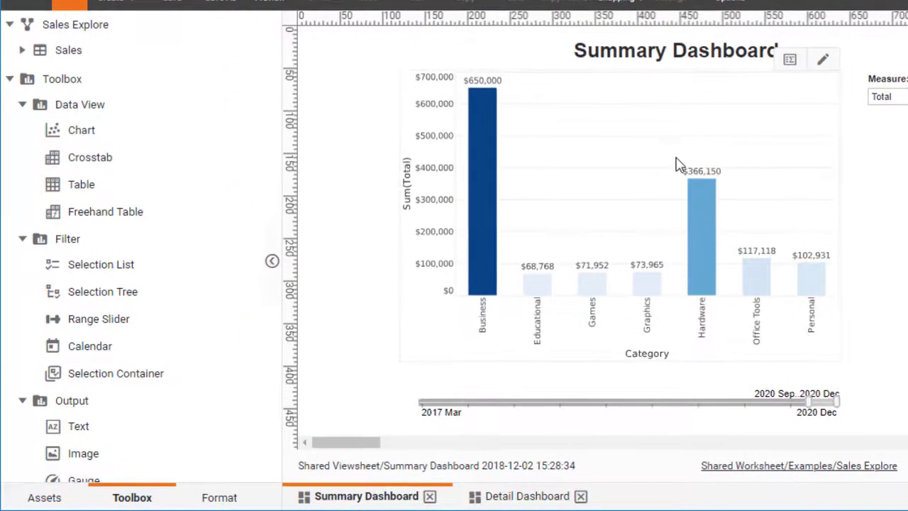
left_click(705, 248)
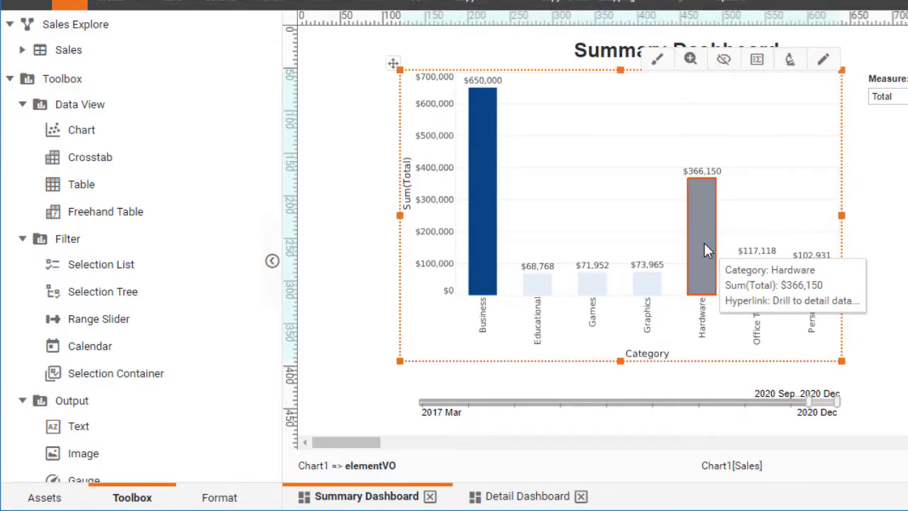
right_click(704, 244)
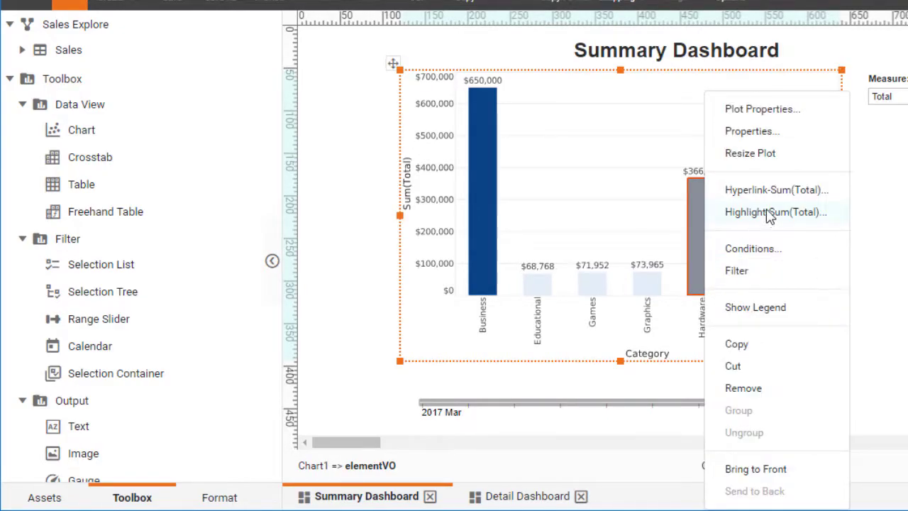
left_click(813, 190)
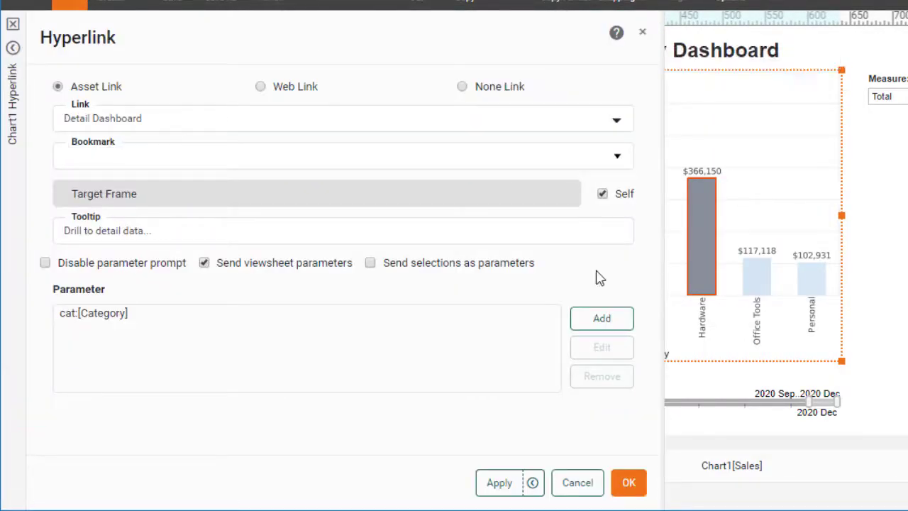
left_click(370, 263)
left_click(629, 483)
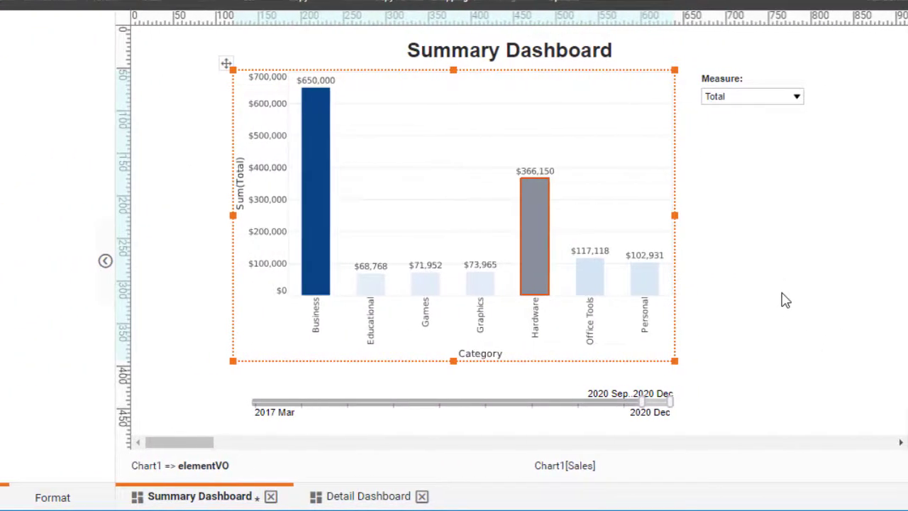
Step: Test the Summary Dashboard's Measure selector with Quantity Purchased and Total, and compare it with the Detail Dashboard's pie chart
left_click(720, 102)
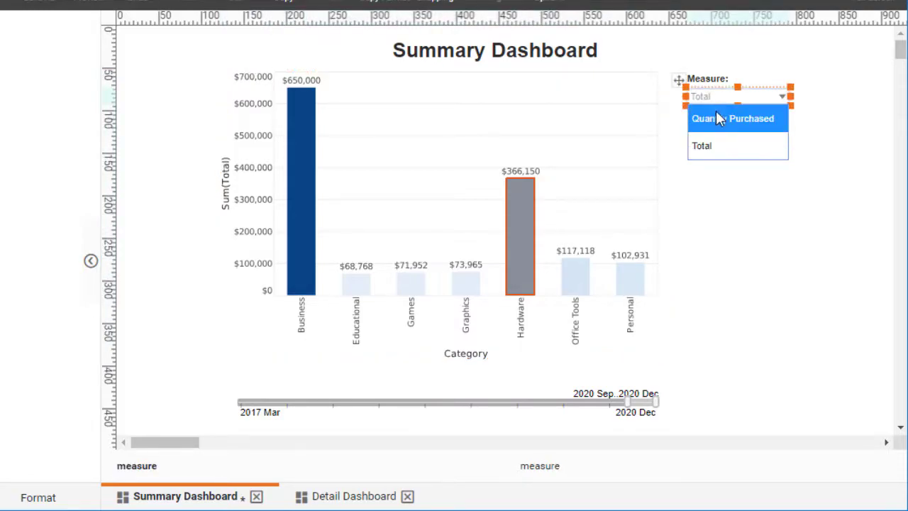
left_click(720, 120)
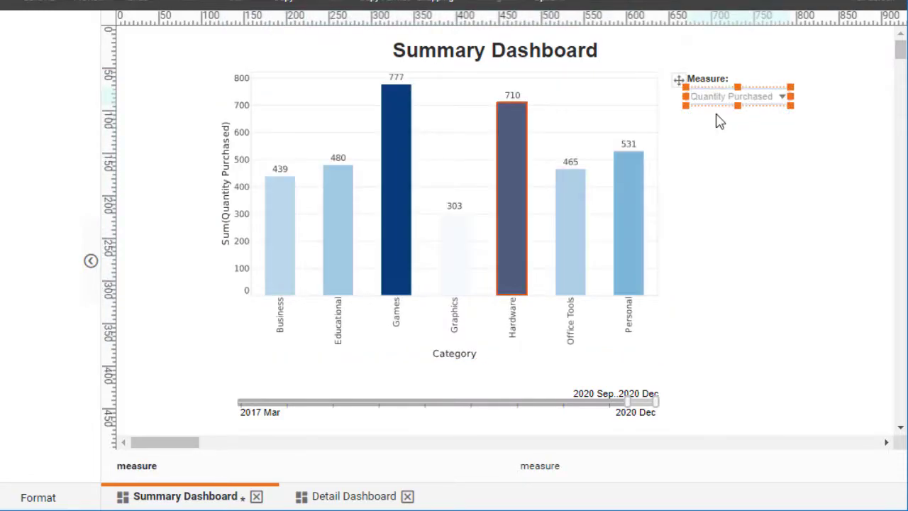
left_click(715, 100)
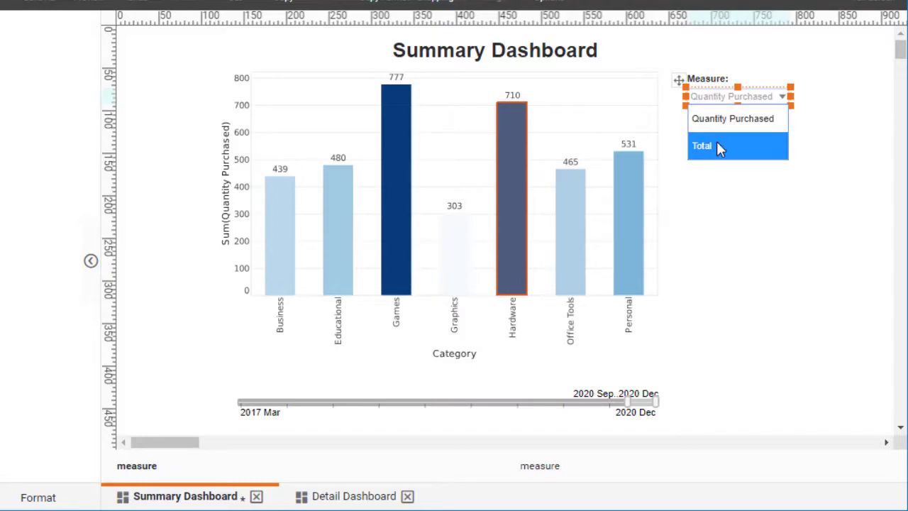
left_click(717, 146)
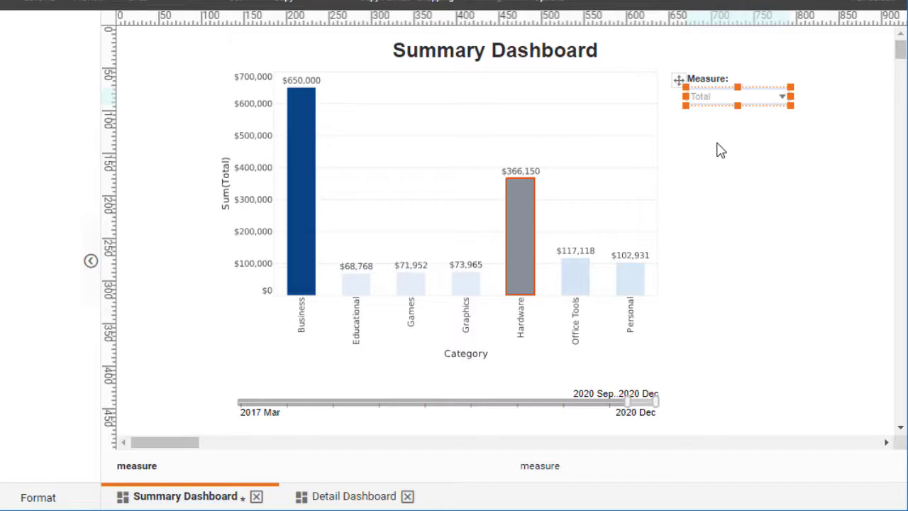
left_click(348, 498)
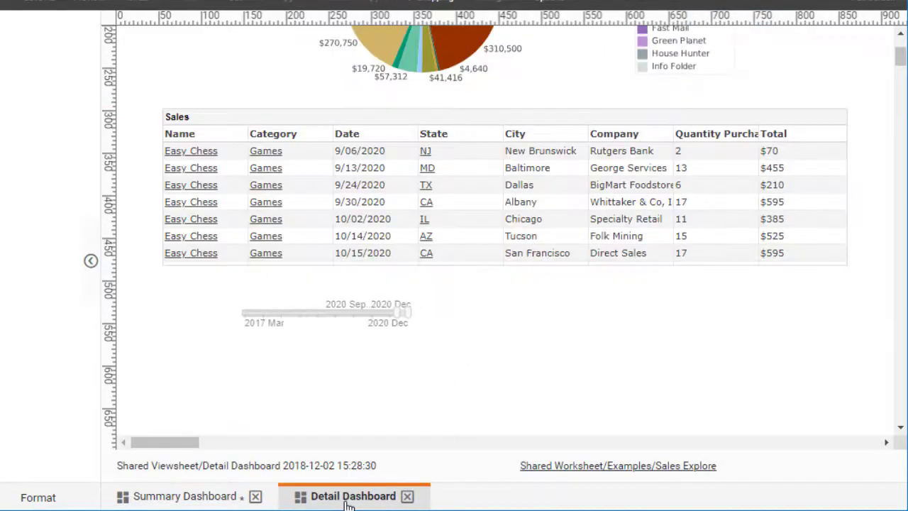
scroll(591, 379, "up", 3)
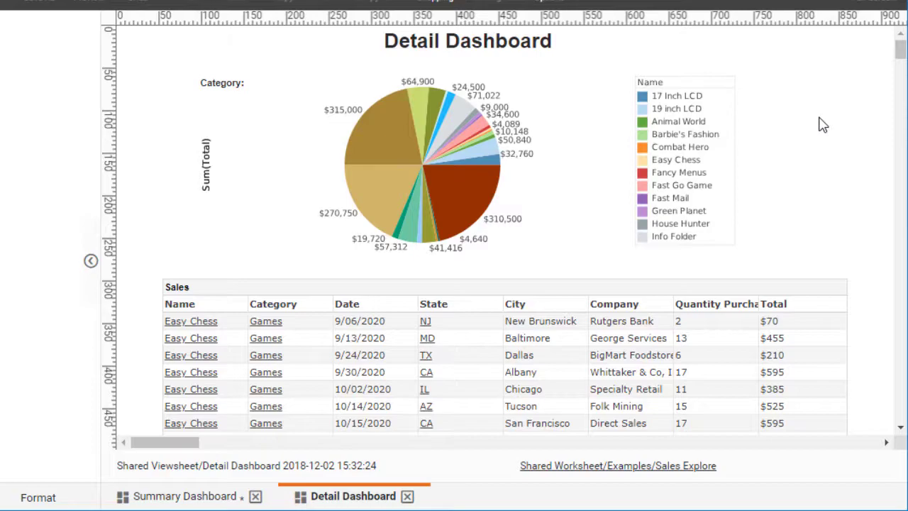
Step: Review the Send viewsheet parameters option in the Sum(Total) hyperlink of the Summary Dashboard's bar chart
left_click(213, 498)
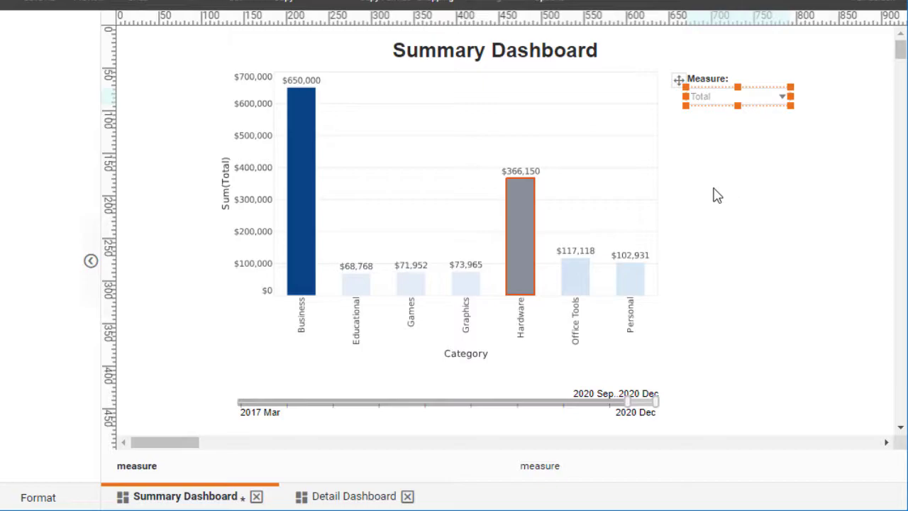
mouse_move(523, 226)
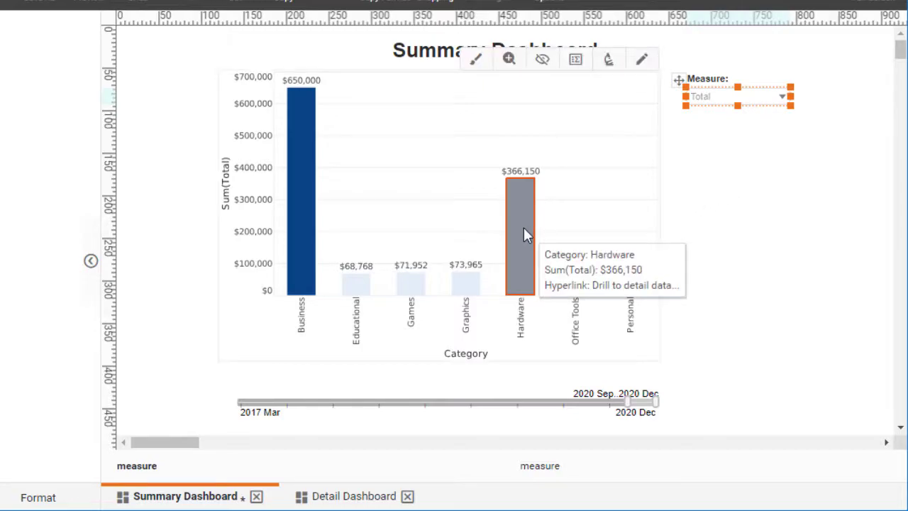
right_click(523, 234)
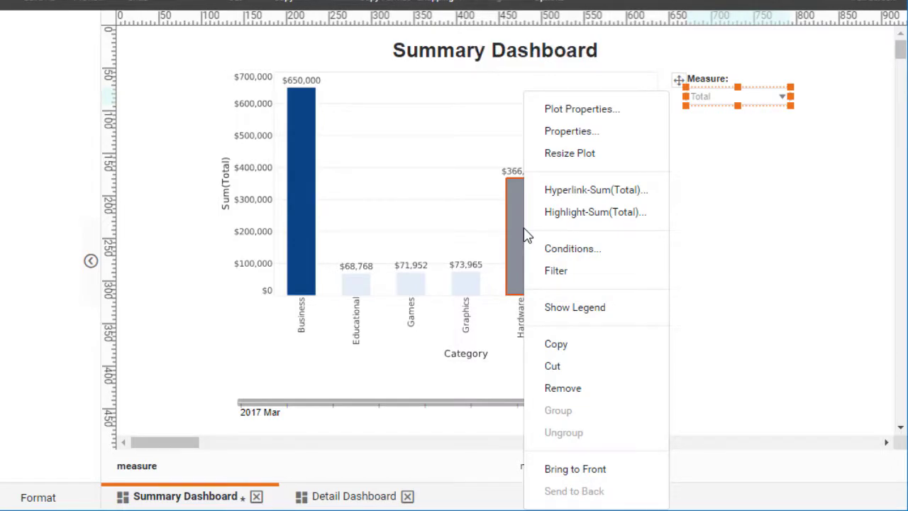
left_click(596, 190)
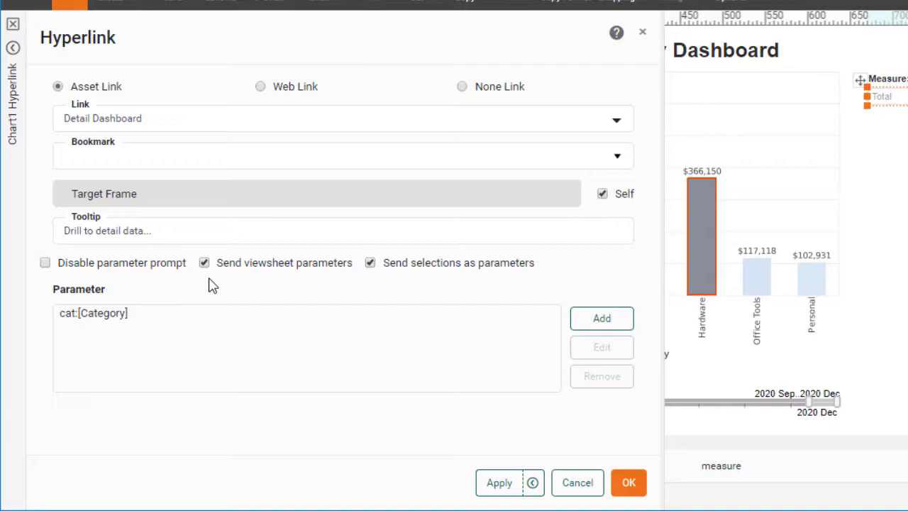
left_click(630, 482)
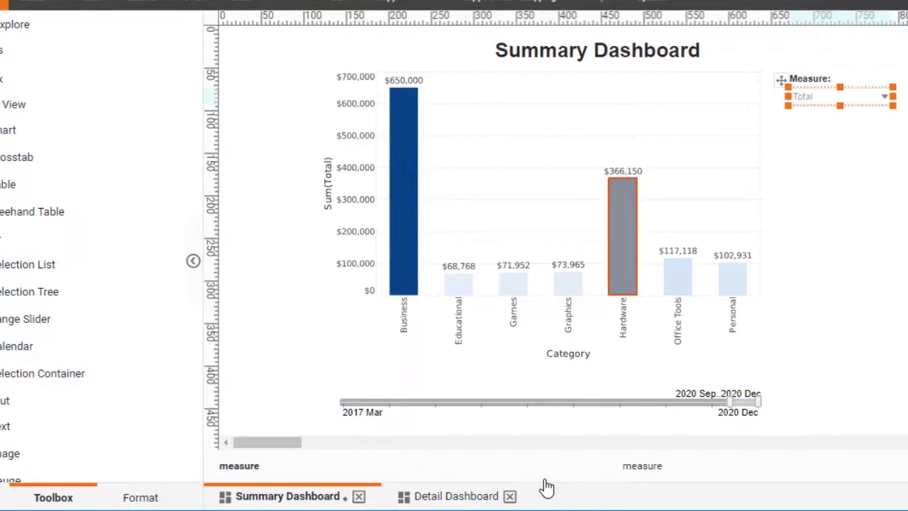
Step: Rename the Summary Dashboard's Measure combo box to measure in its properties
right_click(859, 105)
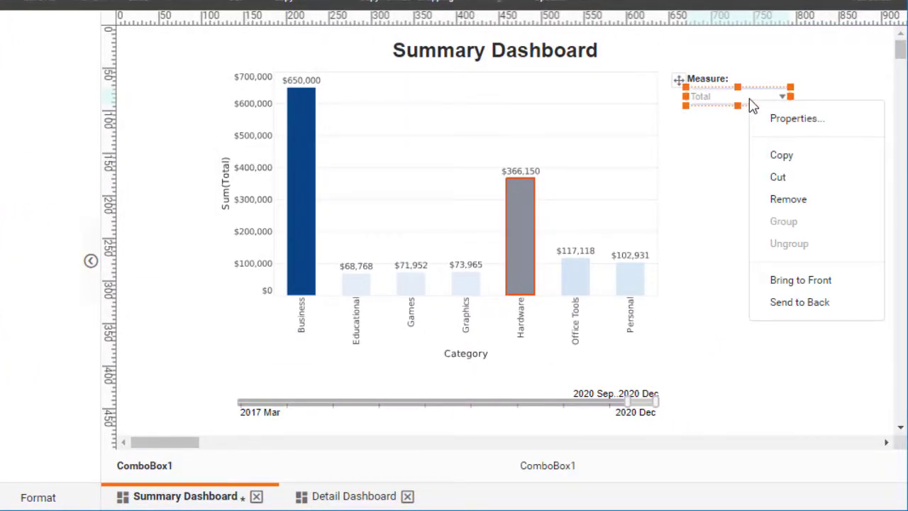
left_click(833, 122)
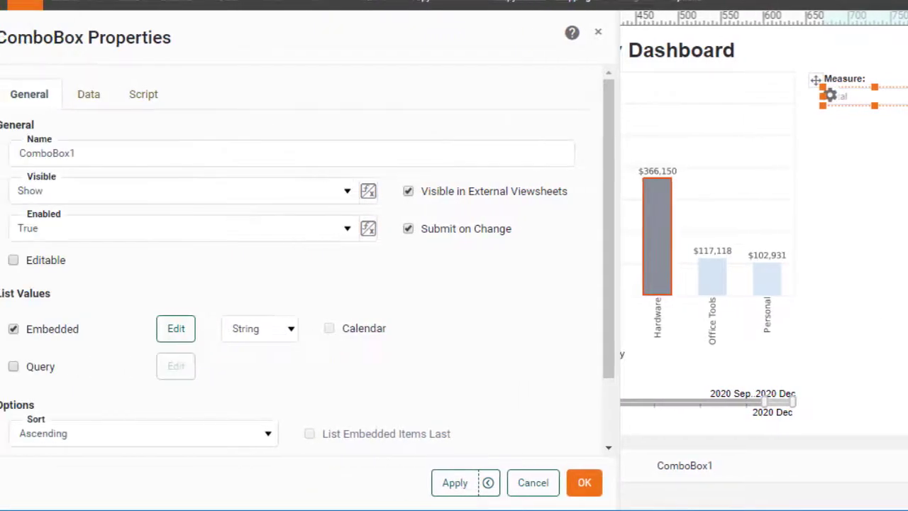
double_click(78, 157)
key("BackSpace")
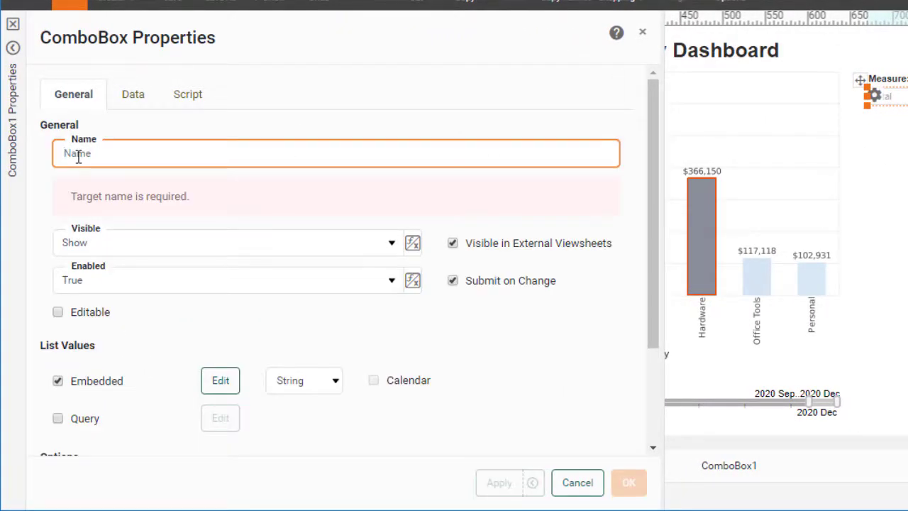
type("measur")
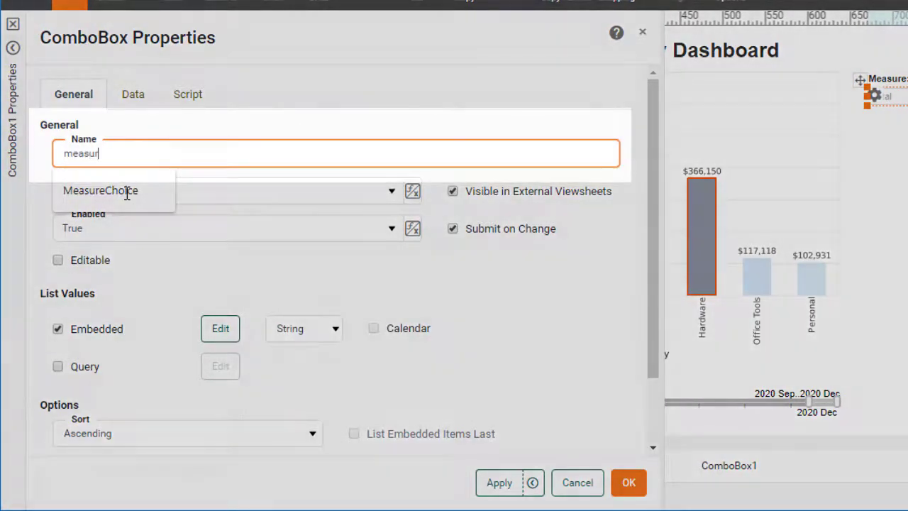
type("e")
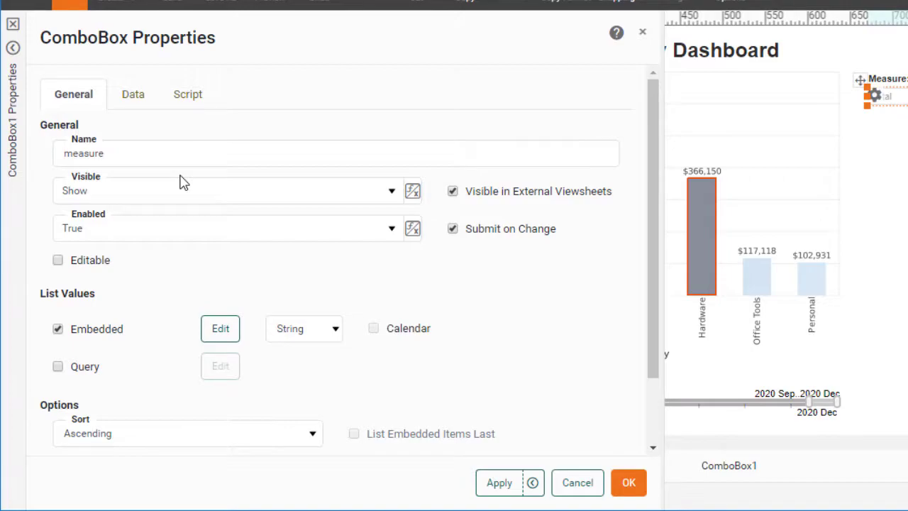
left_click(629, 483)
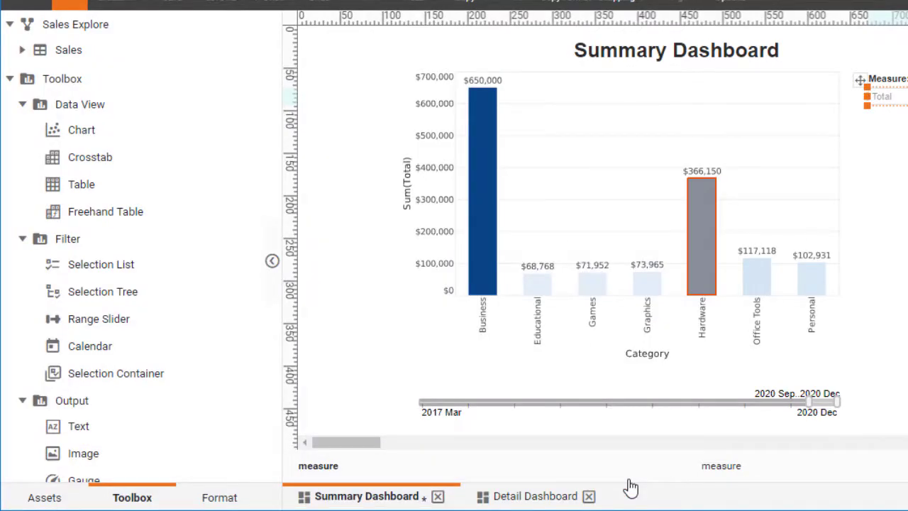
Step: Set the Y measure of the Detail Dashboard's pie chart to the expression =parameter.measure and finish editing the chart
left_click(521, 498)
mouse_move(594, 144)
mouse_move(616, 189)
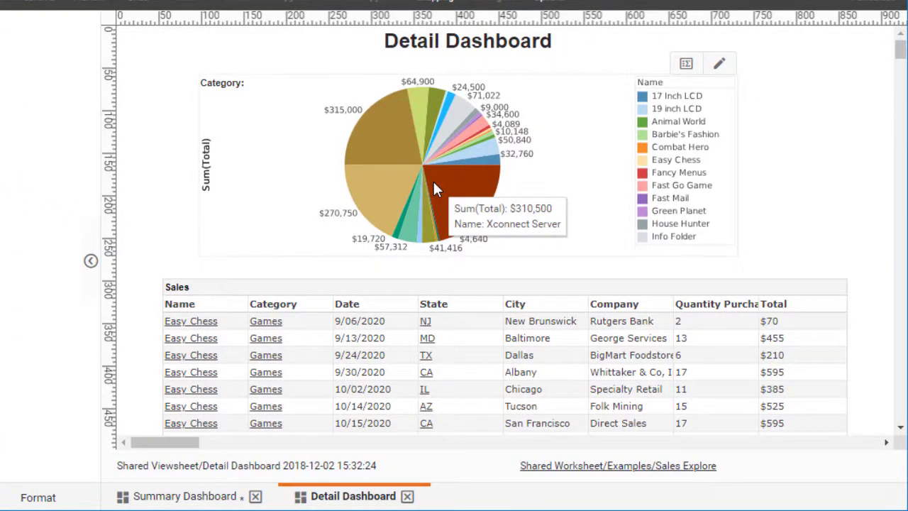
left_click(720, 64)
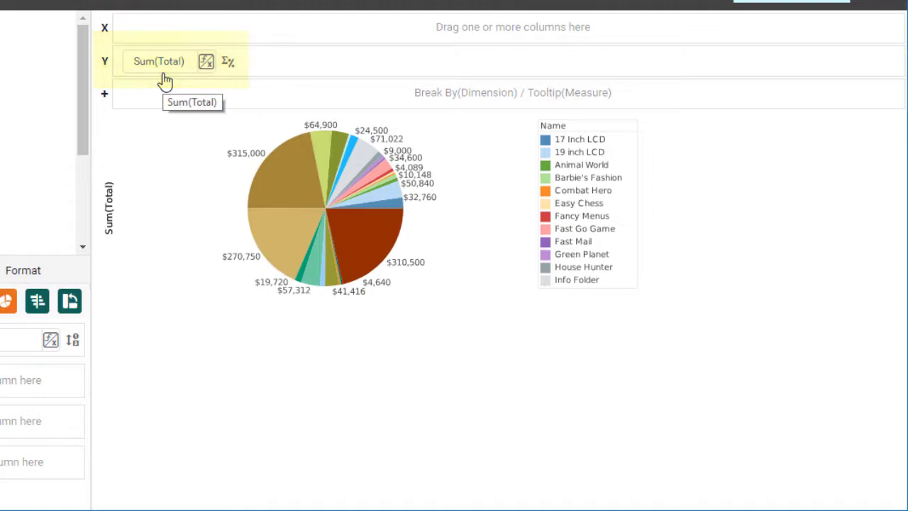
left_click(206, 64)
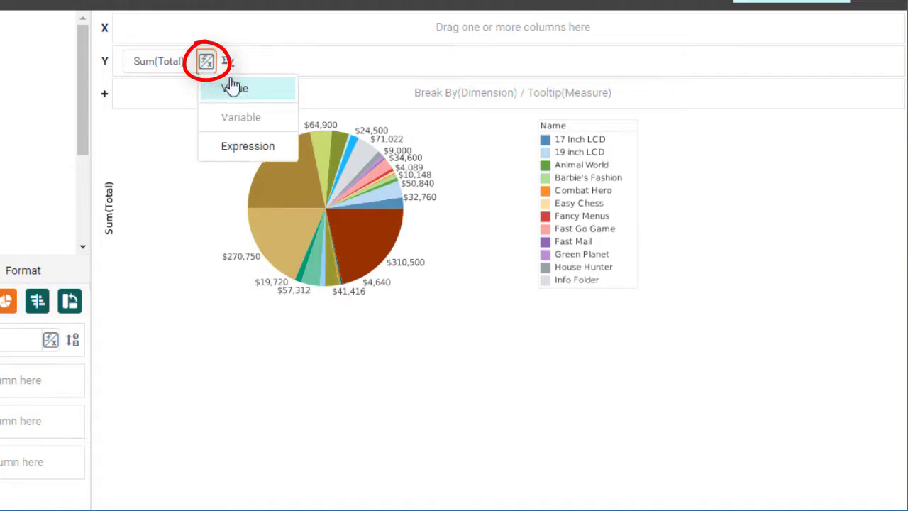
left_click(249, 146)
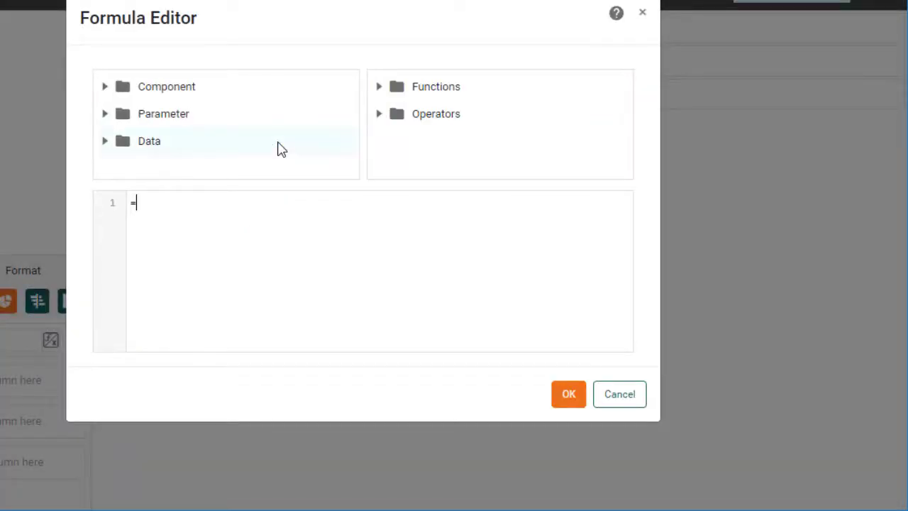
type("para")
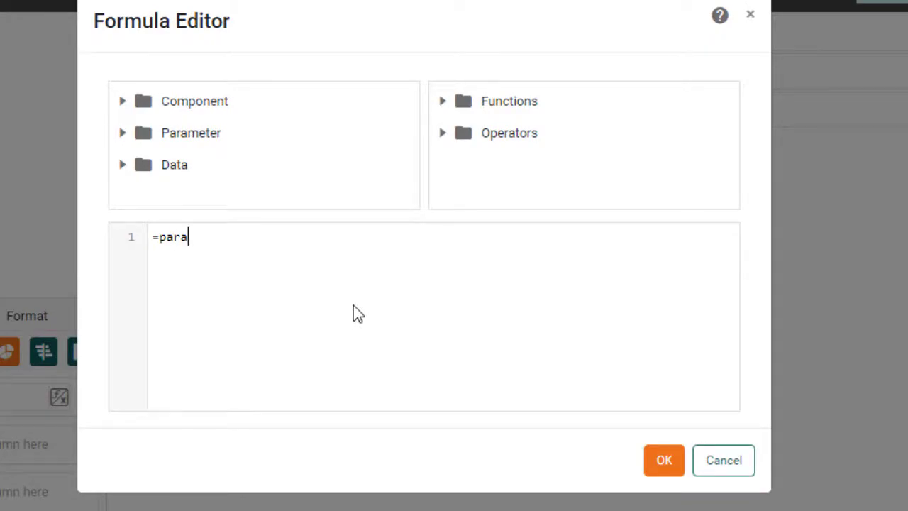
type("meter.measure")
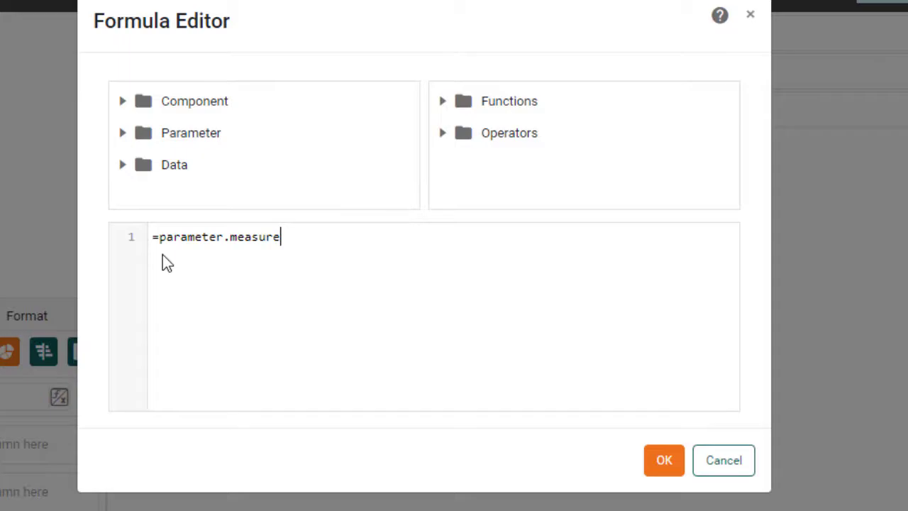
left_click(665, 466)
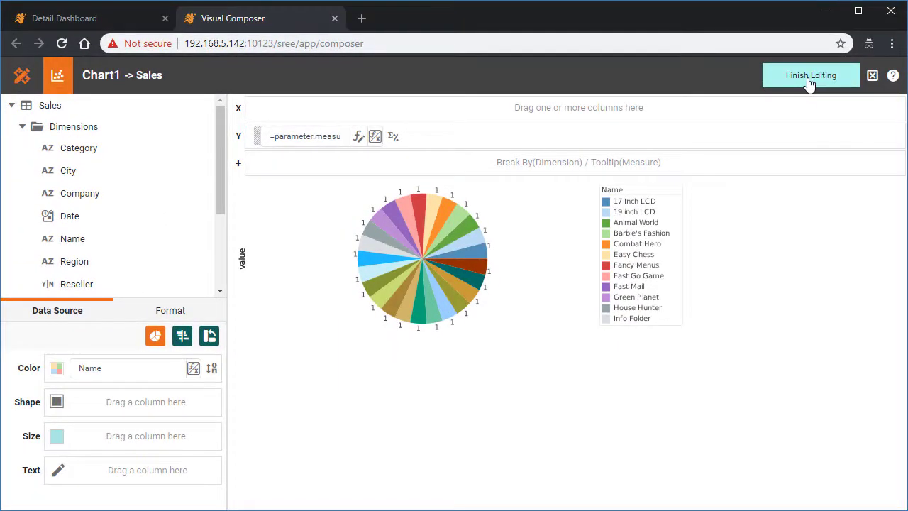
left_click(809, 77)
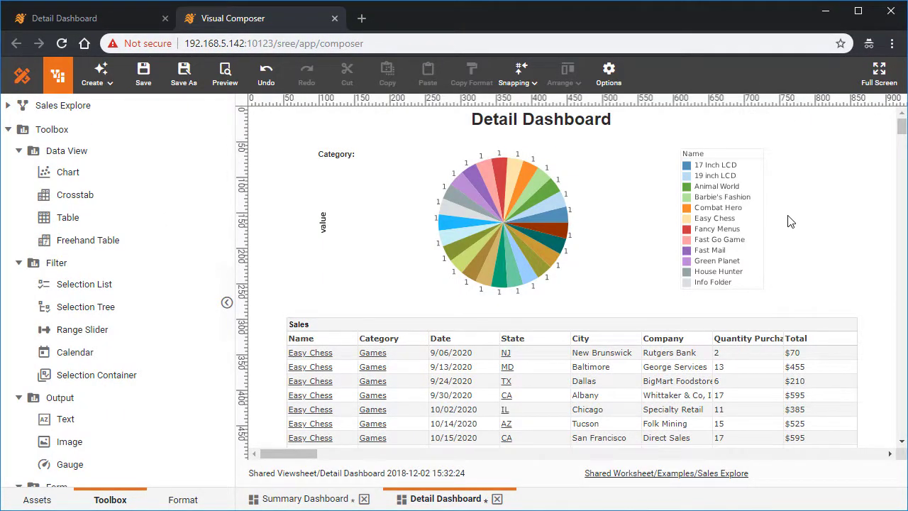
Step: Save both the Detail Dashboard and the Summary Dashboard
left_click(143, 79)
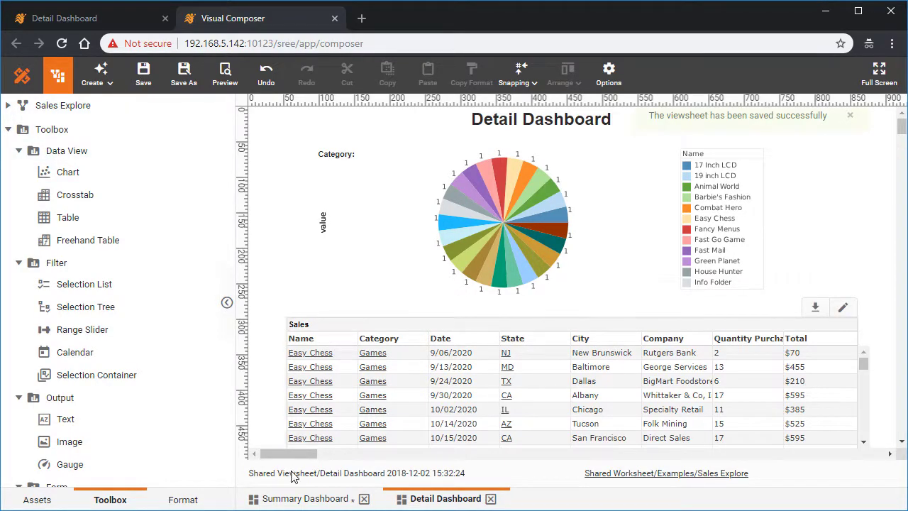
left_click(291, 500)
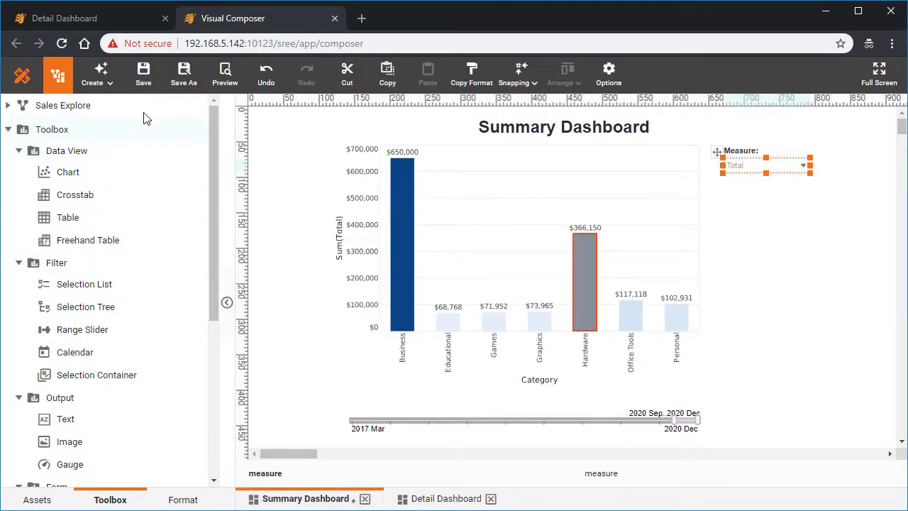
left_click(142, 81)
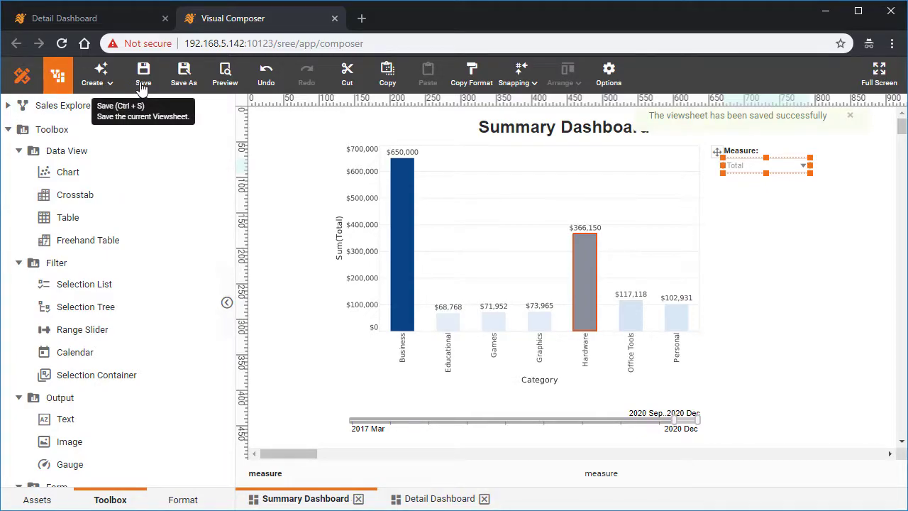
Step: Open the Summary Dashboard in the portal, set Measure to Quantity Purchased, and drill into the Graphics bar's detail
left_click(118, 21)
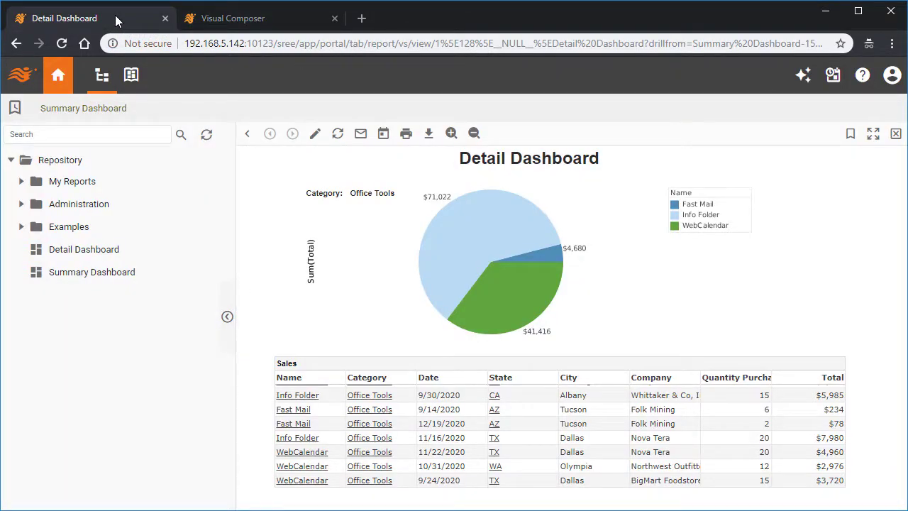
left_click(76, 273)
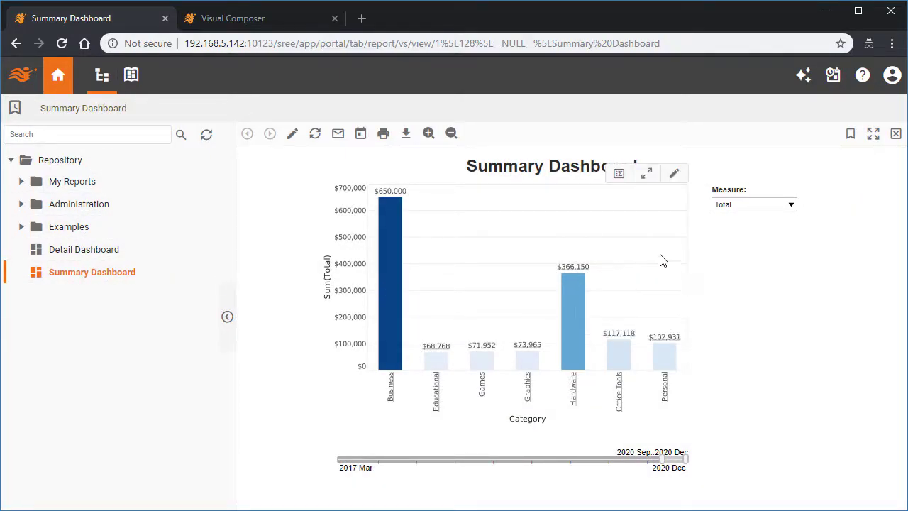
left_click(750, 205)
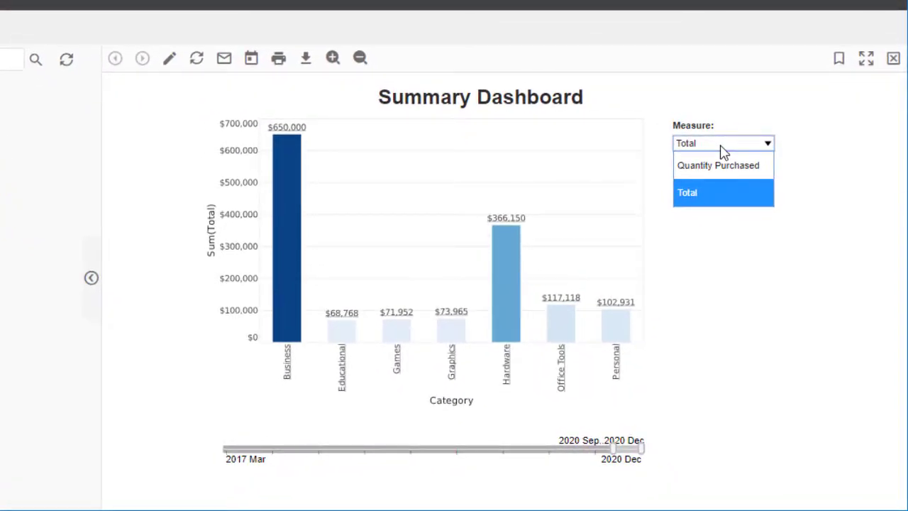
left_click(721, 166)
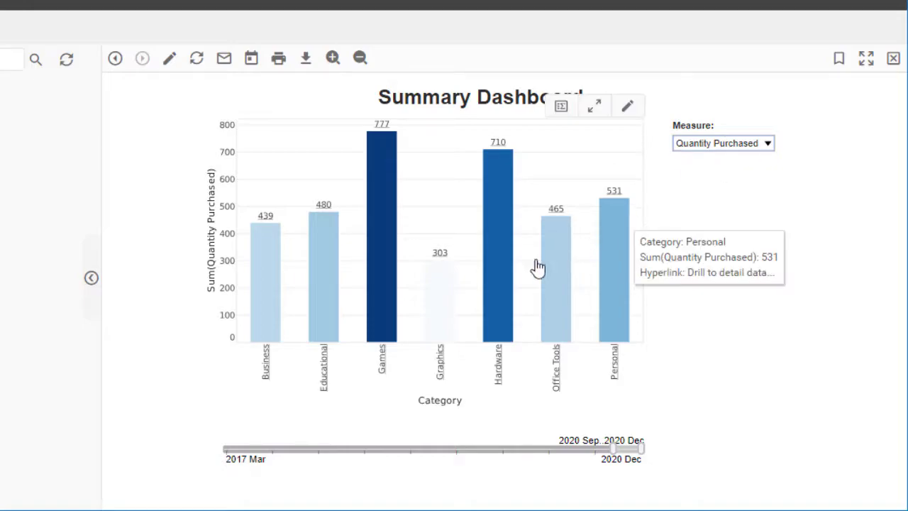
left_click(440, 296)
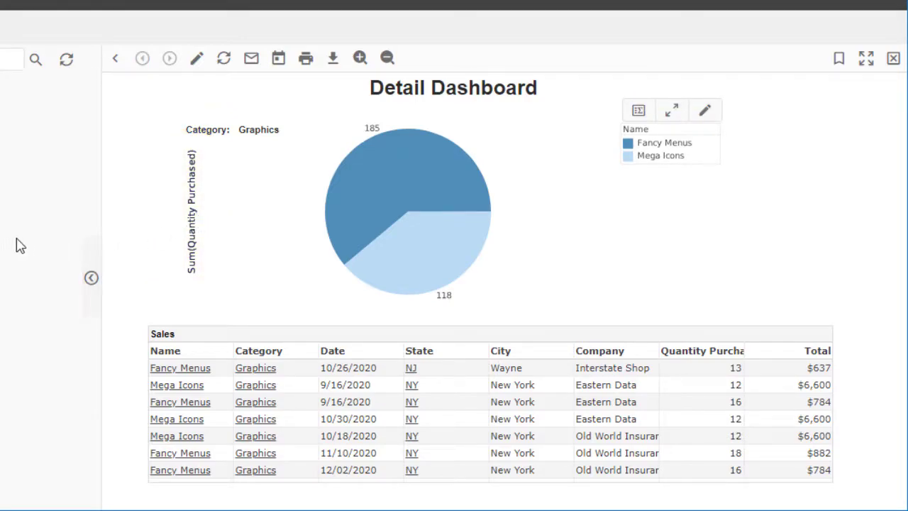
Step: Reopen the Summary Dashboard, choose Total as the measure, and drill into the Business bar's detail
left_click(35, 224)
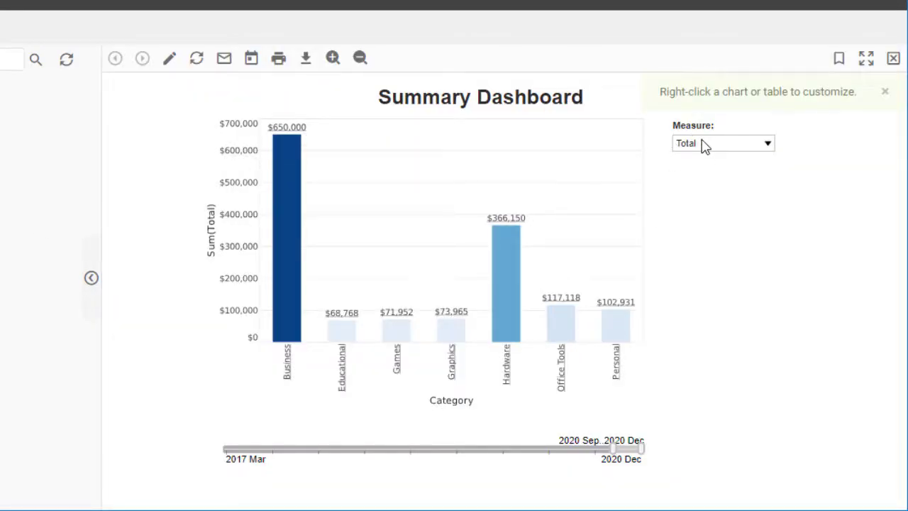
left_click(703, 145)
left_click(711, 191)
left_click(293, 219)
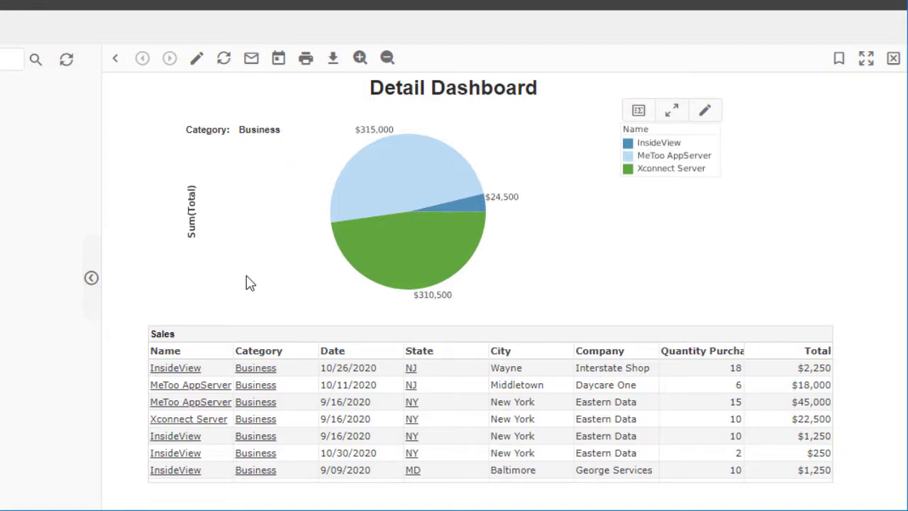
Step: Reopen the Summary Dashboard, drill into the Hardware bar's detail, and return to the summary
left_click(25, 231)
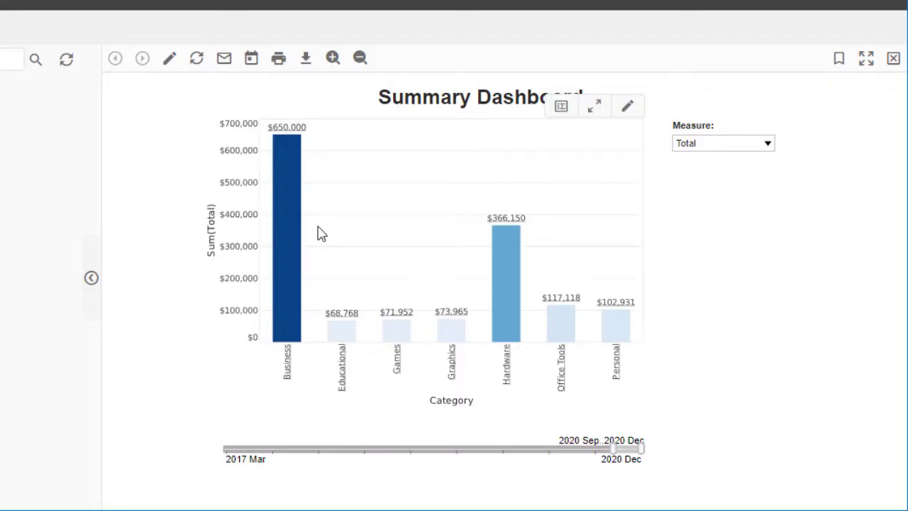
mouse_move(512, 280)
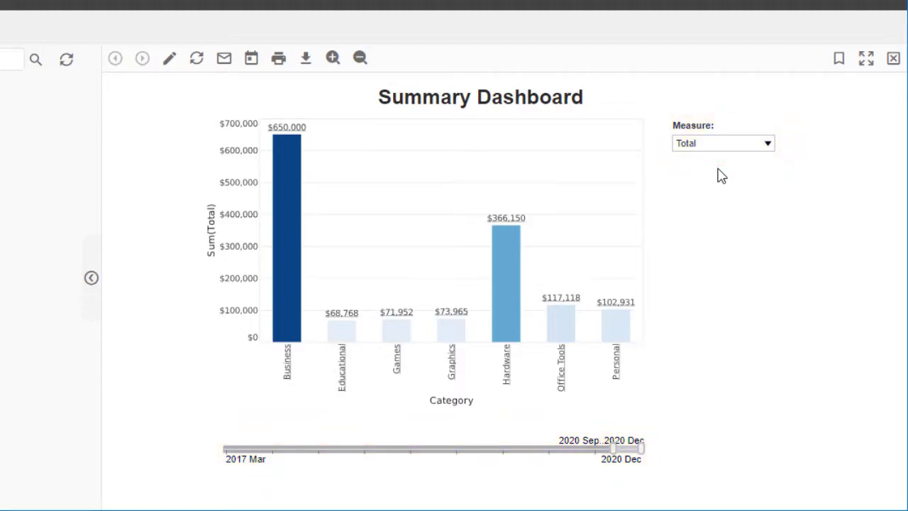
left_click(515, 294)
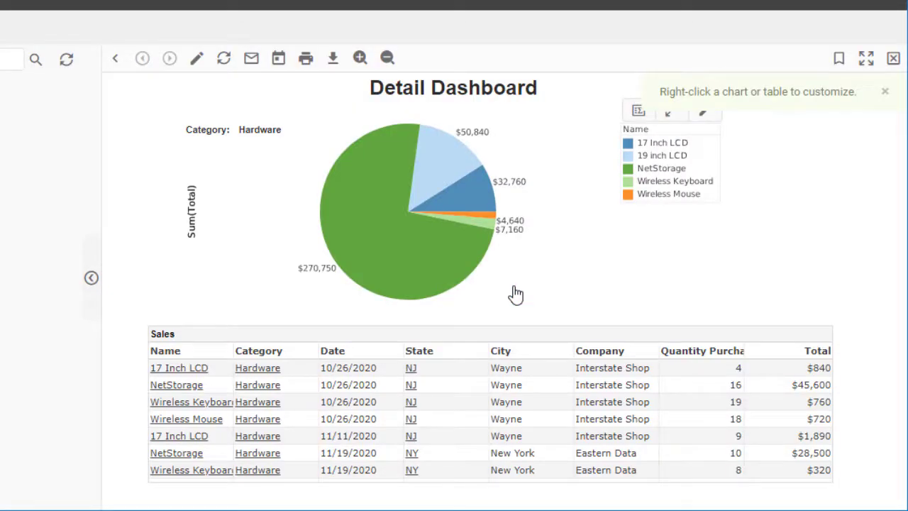
left_click(118, 61)
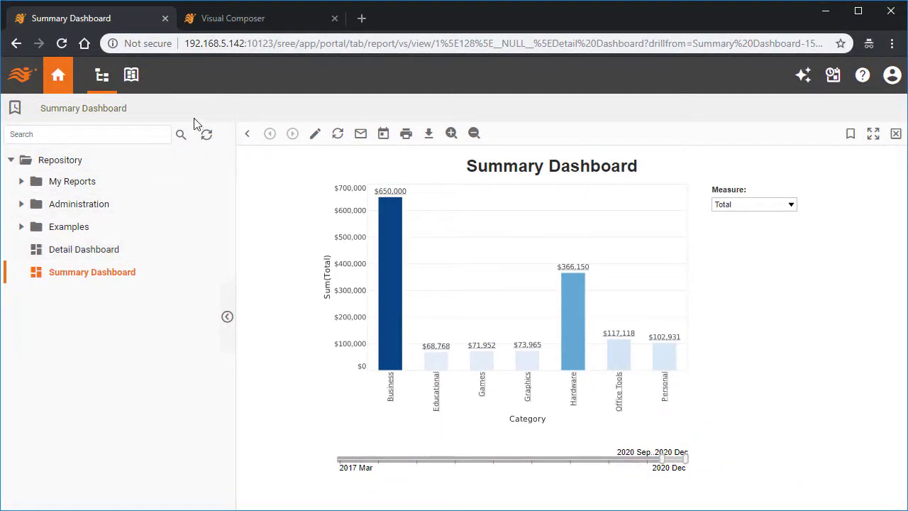
Step: In Visual Composer, disable List on Portal Tree in the Detail Dashboard's viewsheet options and save the viewsheet
left_click(261, 20)
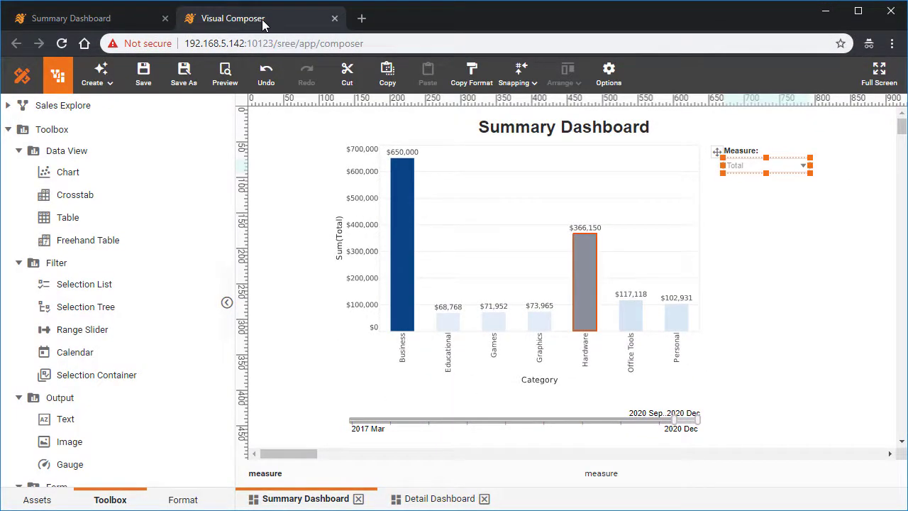
left_click(430, 499)
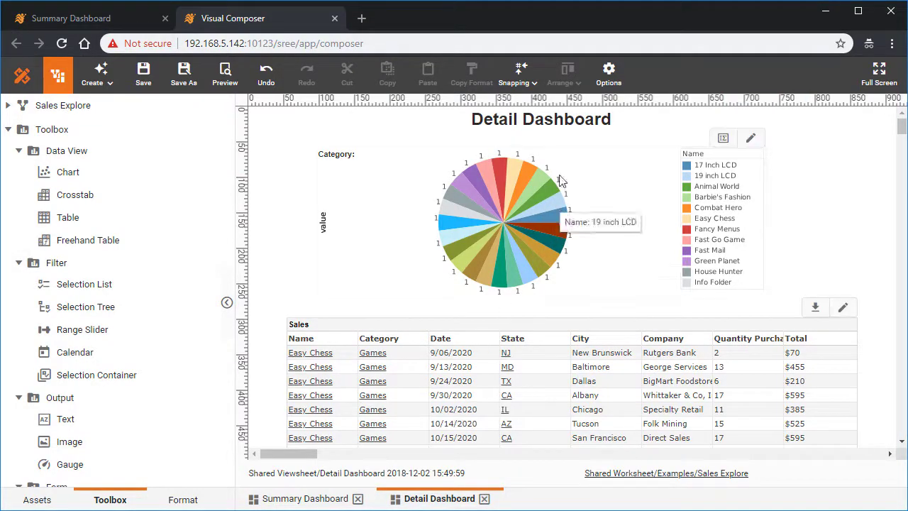
left_click(608, 70)
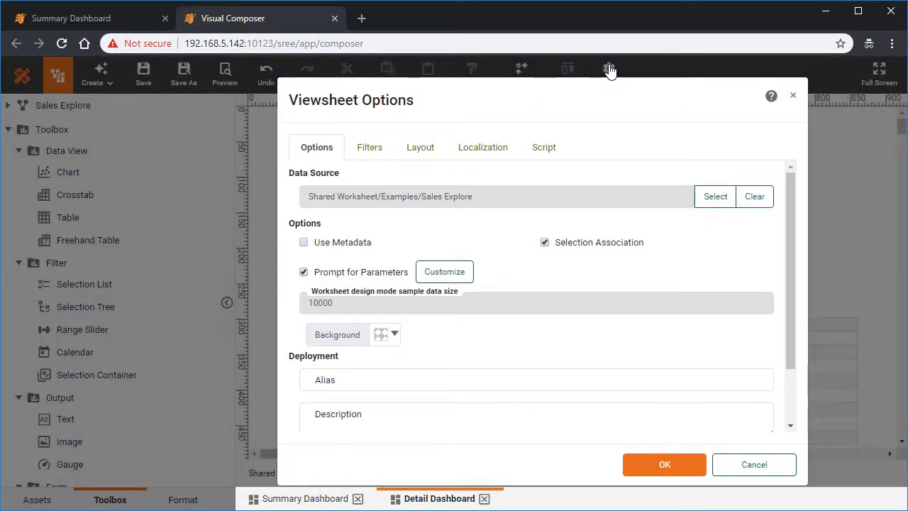
scroll(525, 256, "down", 3)
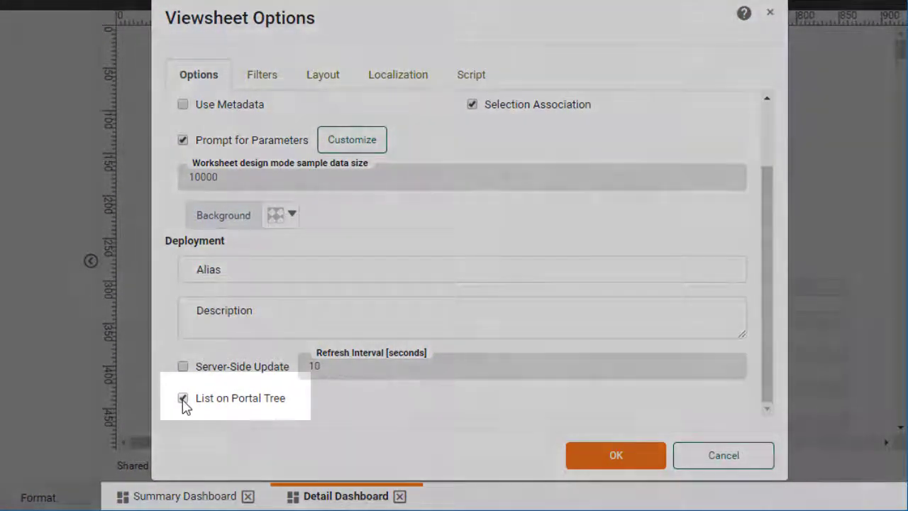
left_click(183, 399)
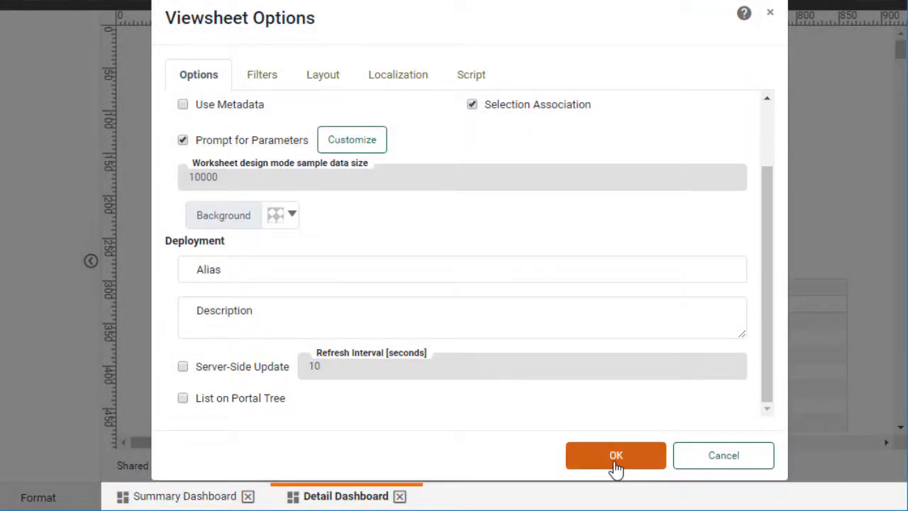
left_click(614, 461)
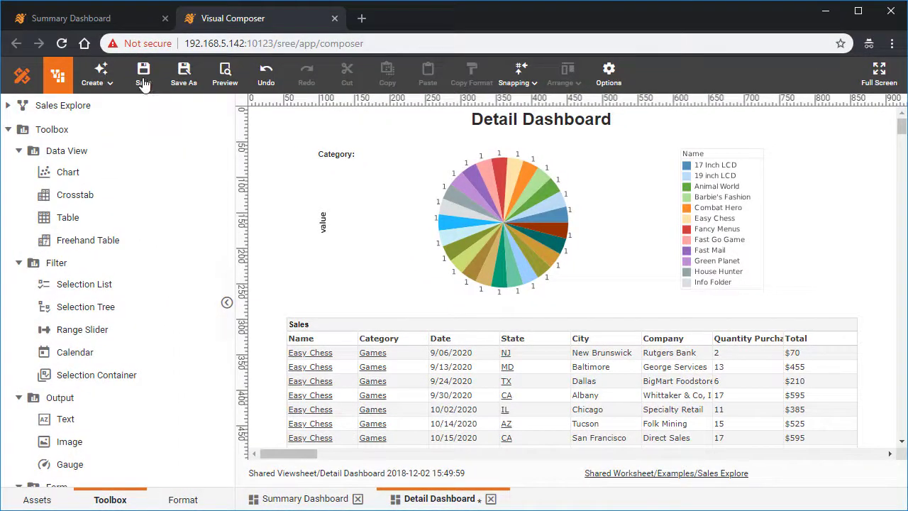
left_click(144, 83)
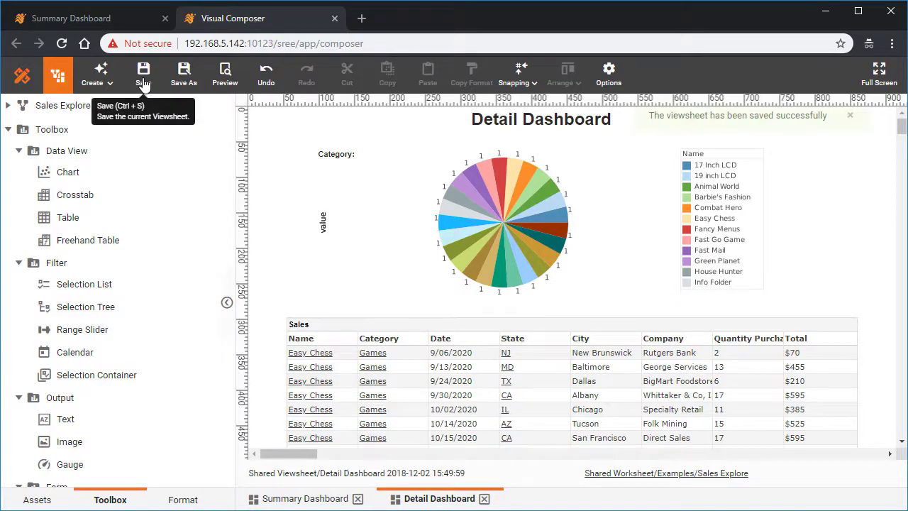
Step: Reload the Summary Dashboard in the portal, drill into the Graphics bar's detail, and go back to the summary
left_click(98, 22)
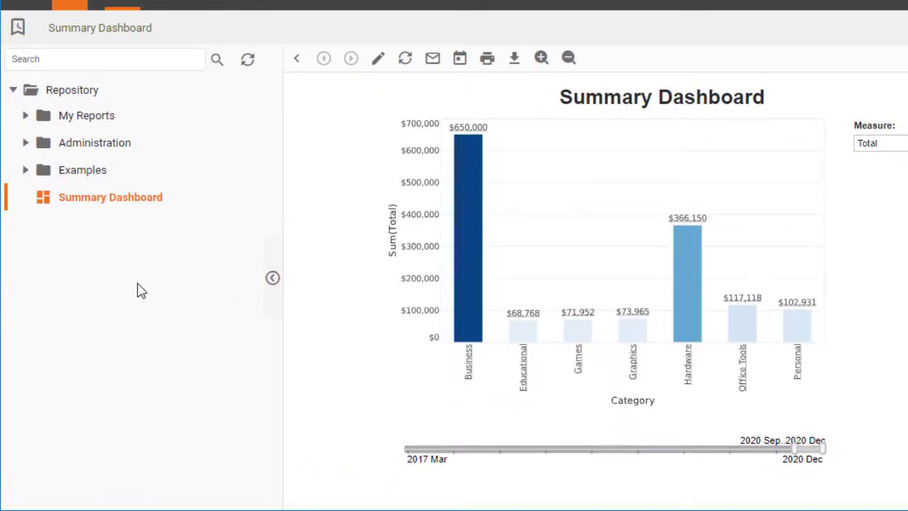
left_click(160, 204)
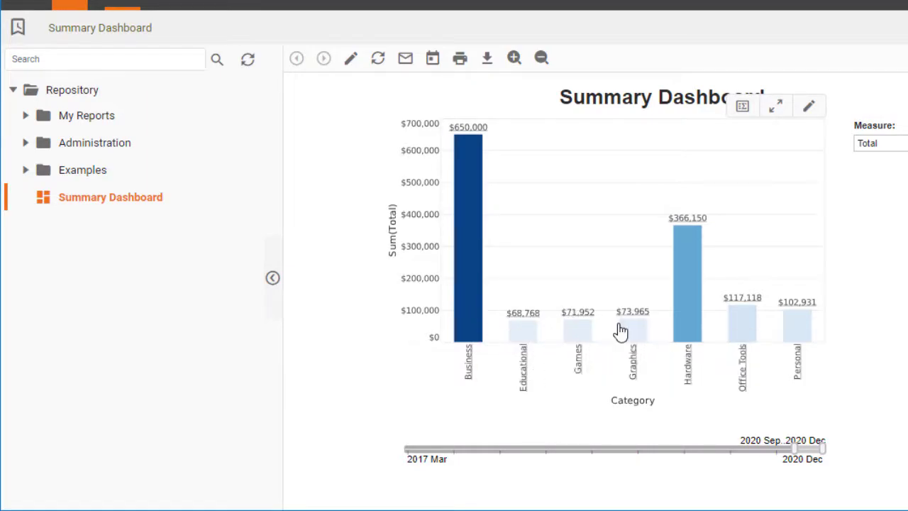
mouse_move(630, 330)
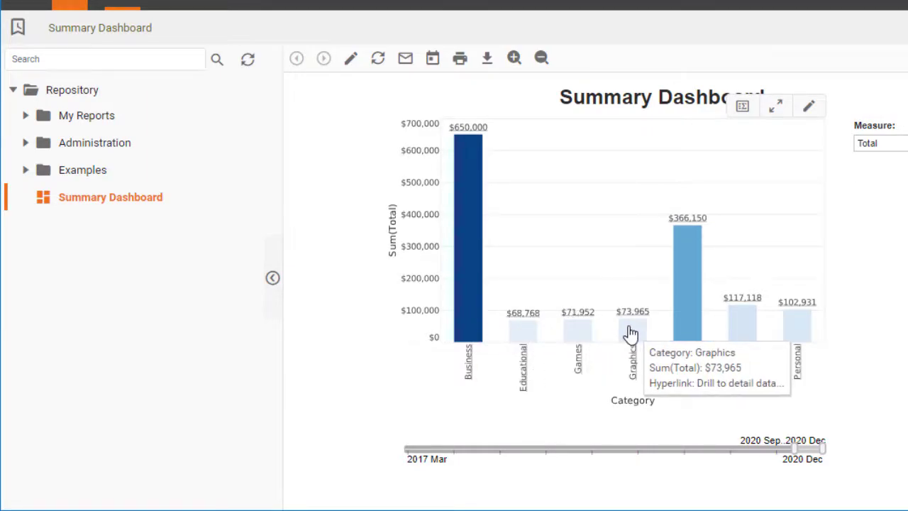
left_click(630, 333)
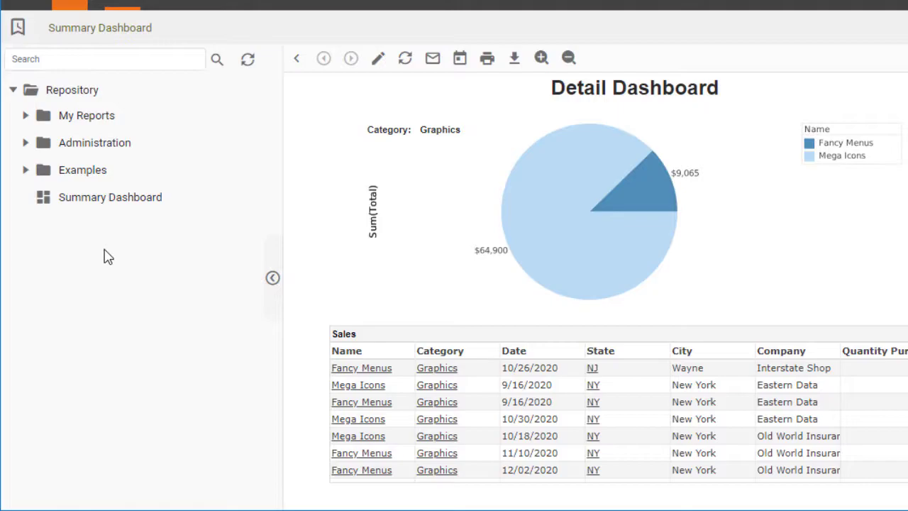
left_click(297, 59)
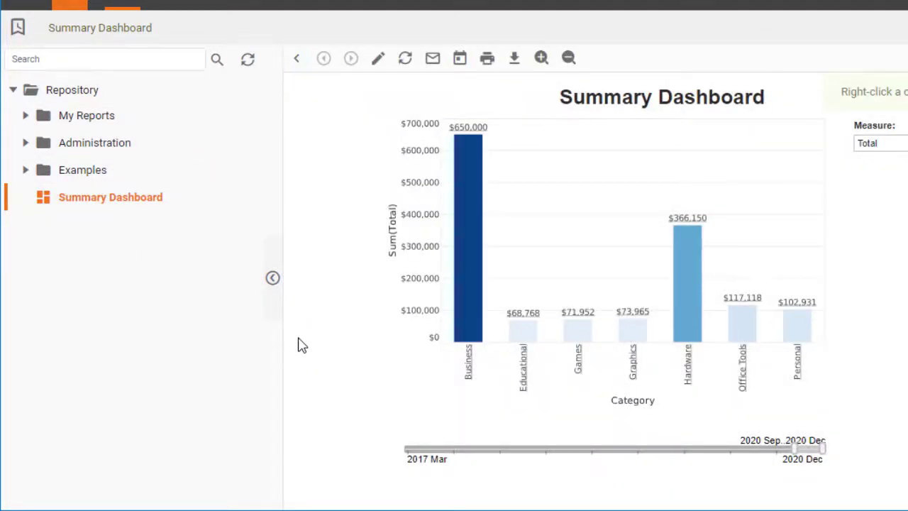